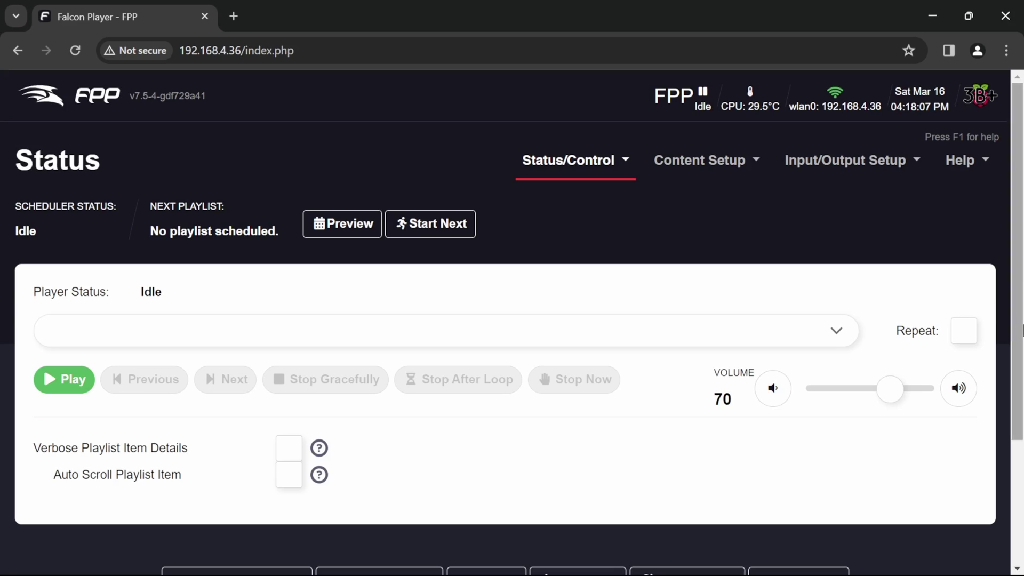
# - In FPP Channel Outputs, add a row under the Other tab and open its type list
pyautogui.click(873, 160)
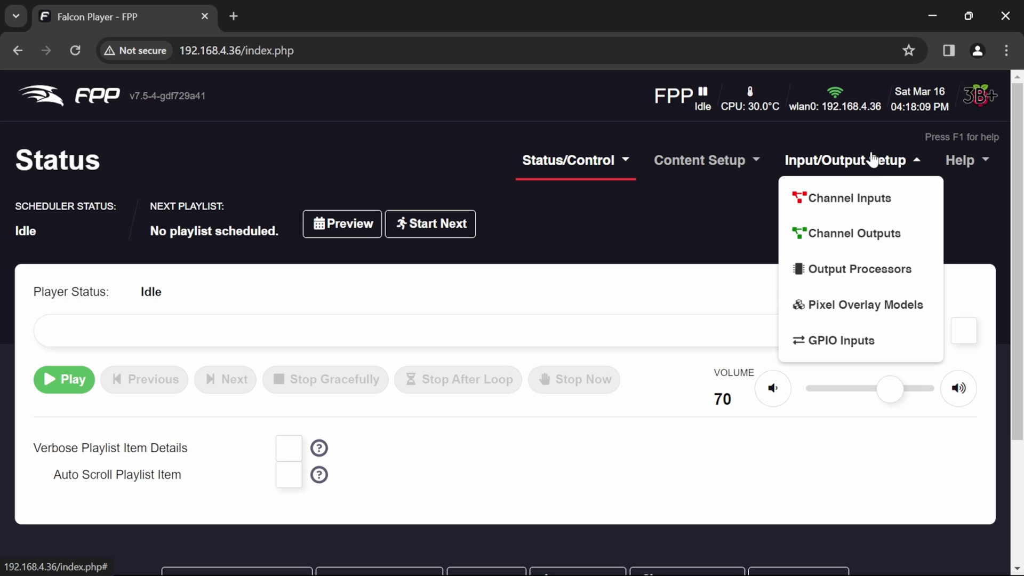
pyautogui.click(850, 241)
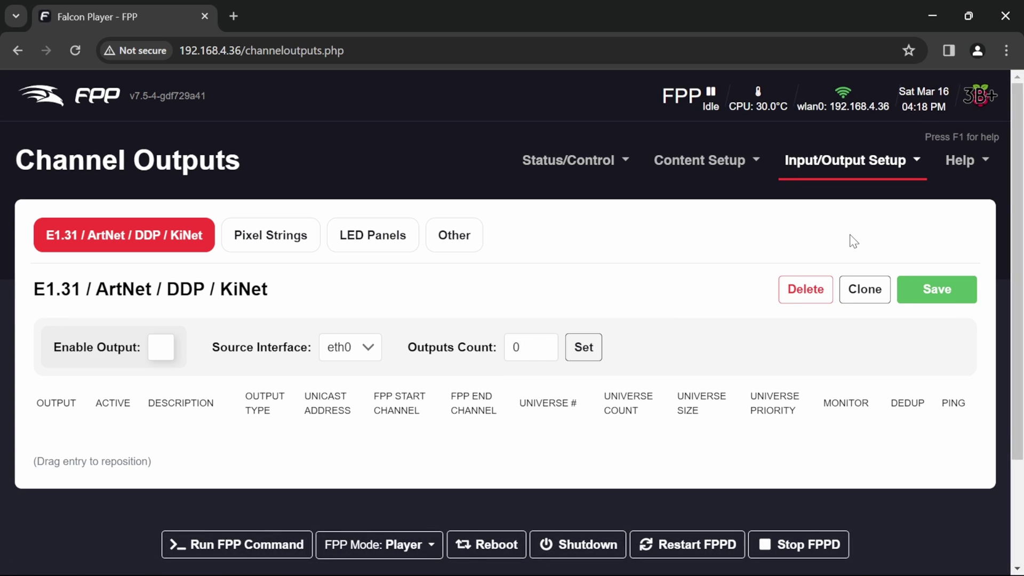
pyautogui.click(467, 253)
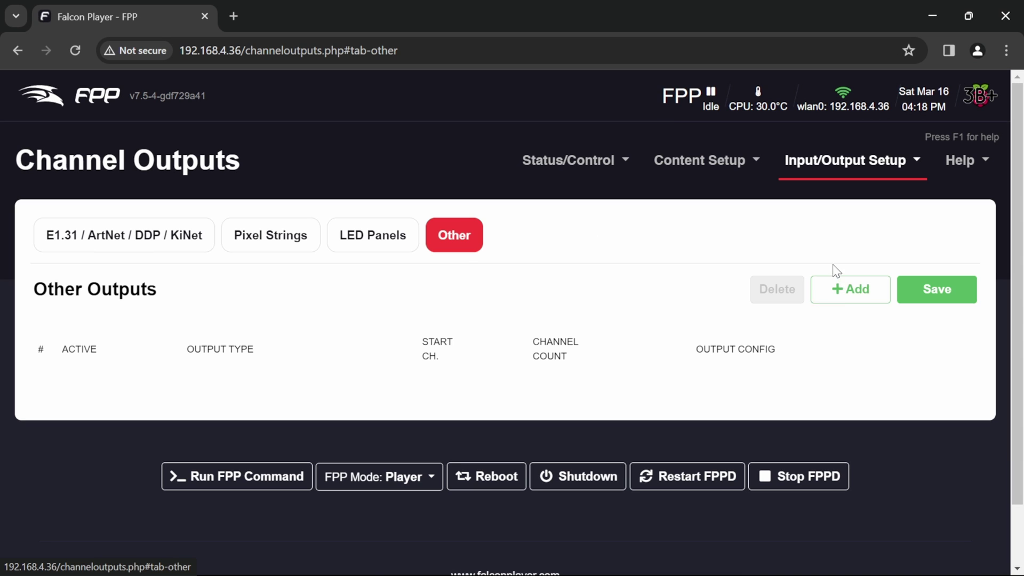
pyautogui.click(859, 298)
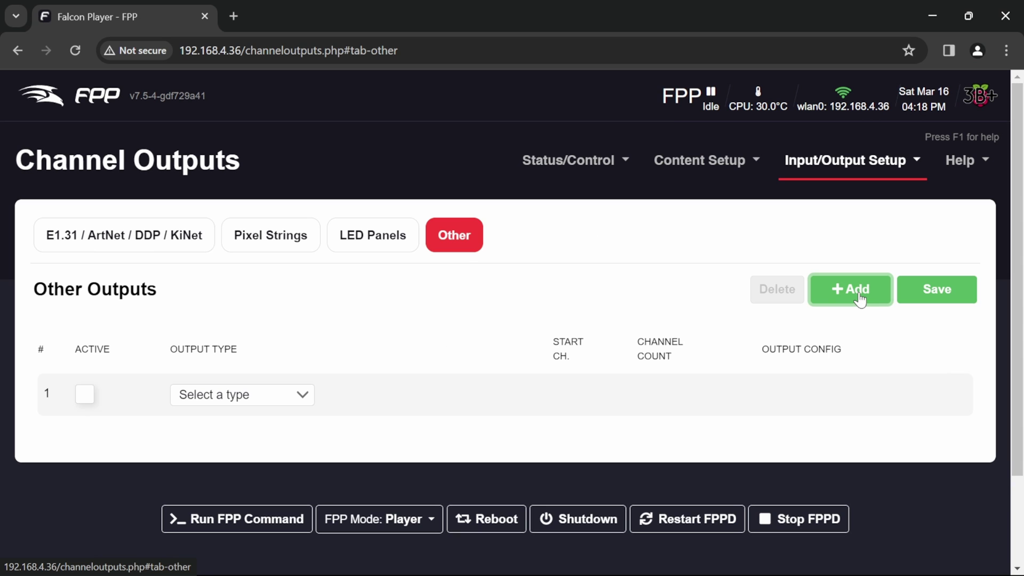
pyautogui.click(294, 401)
# - Make entry 1 a Virtual Matrix, keeping fb0 as the display device
pyautogui.scroll(-2, 272, 329)
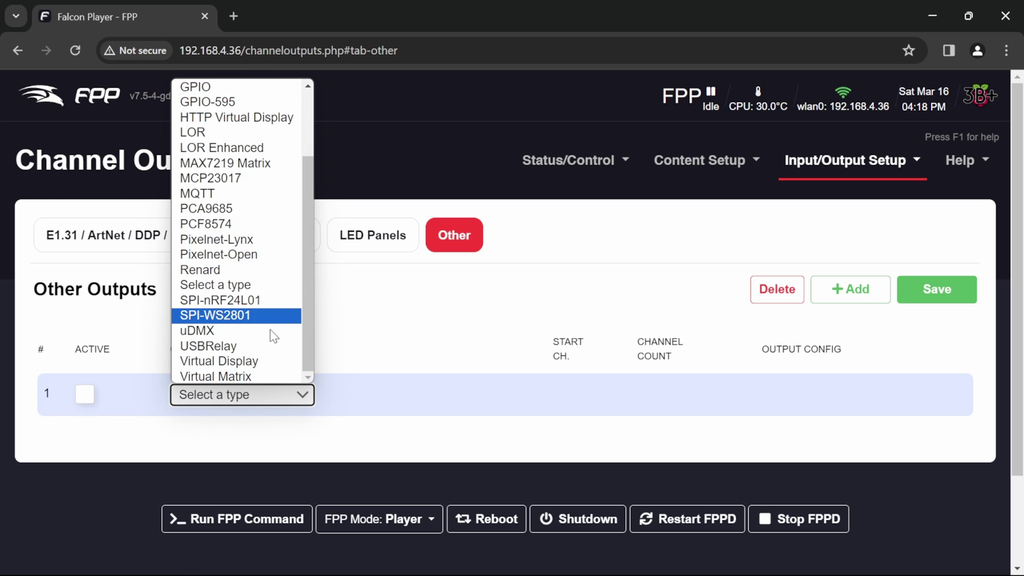
pyautogui.click(258, 378)
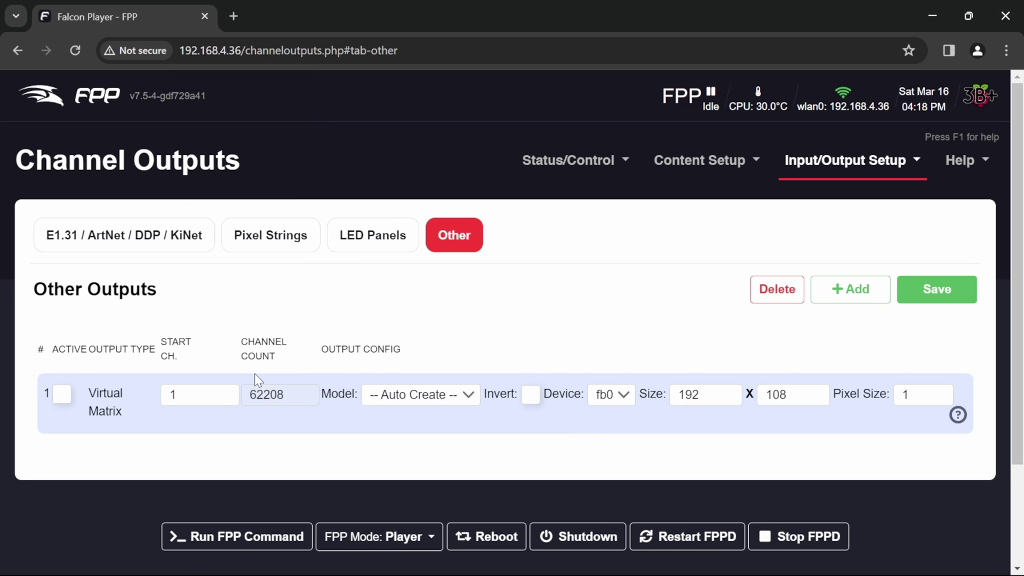
pyautogui.click(623, 398)
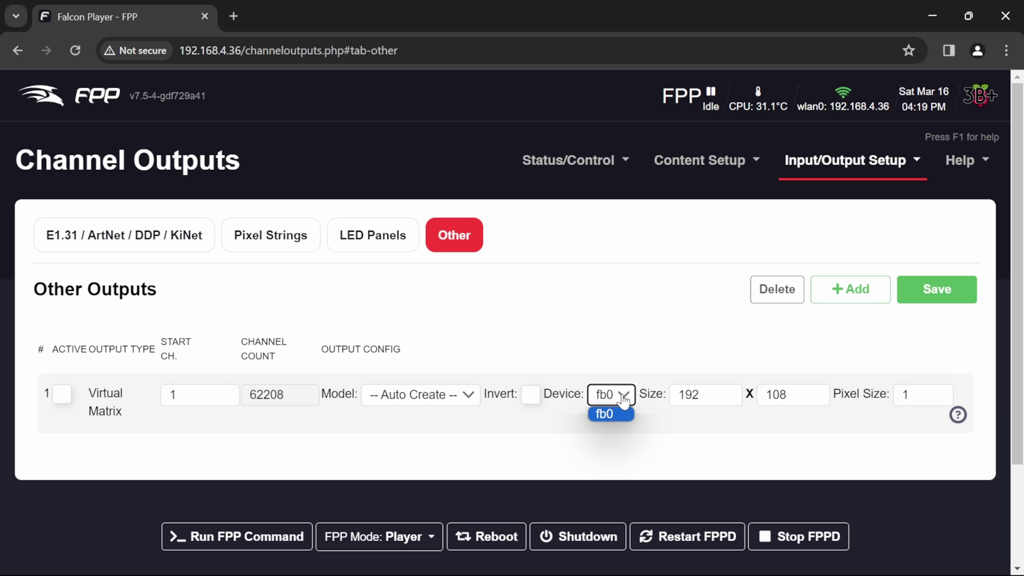
pyautogui.click(623, 400)
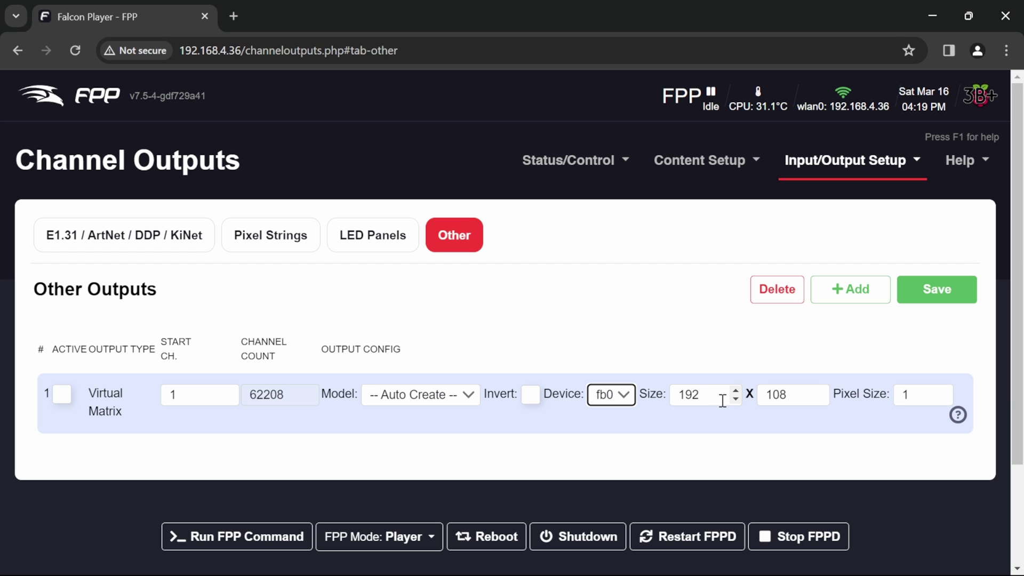
# - Mark row 1 Active, save the channel outputs, and restart FPPD
pyautogui.click(63, 399)
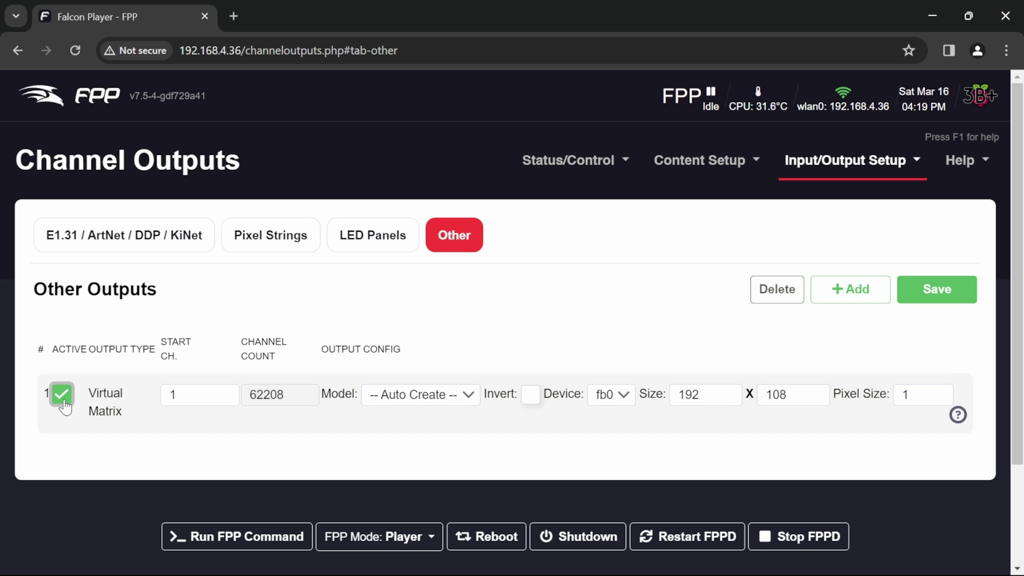
pyautogui.click(939, 290)
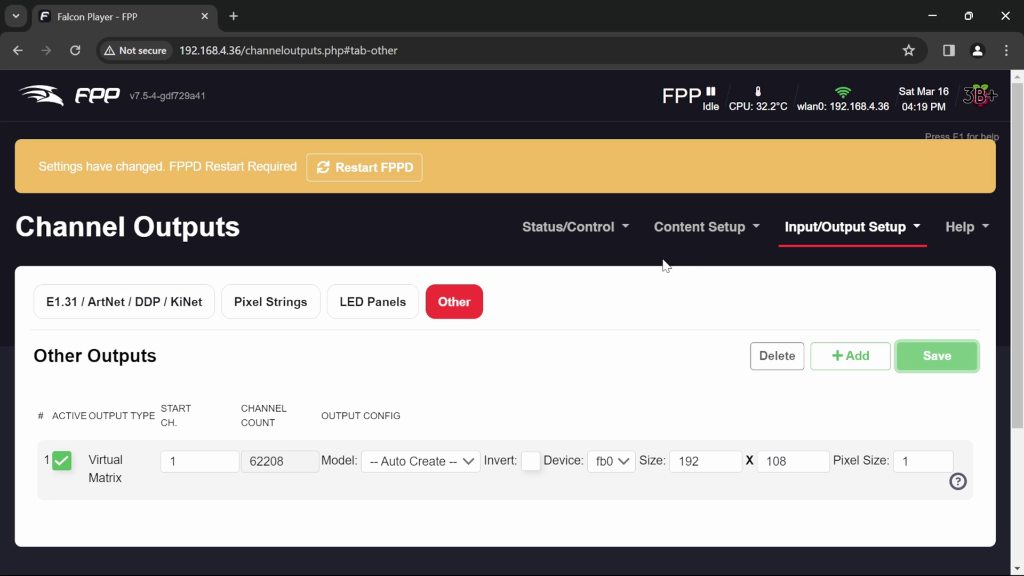
pyautogui.click(379, 179)
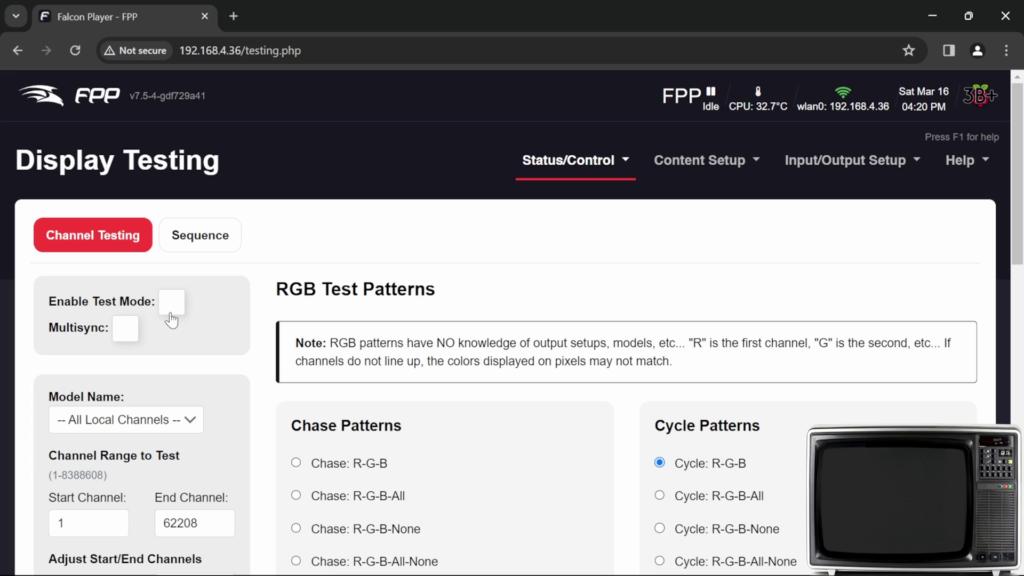
# - Toggle FPP test mode on and off, switching the pattern to Chase: R-G-B in between
pyautogui.click(174, 312)
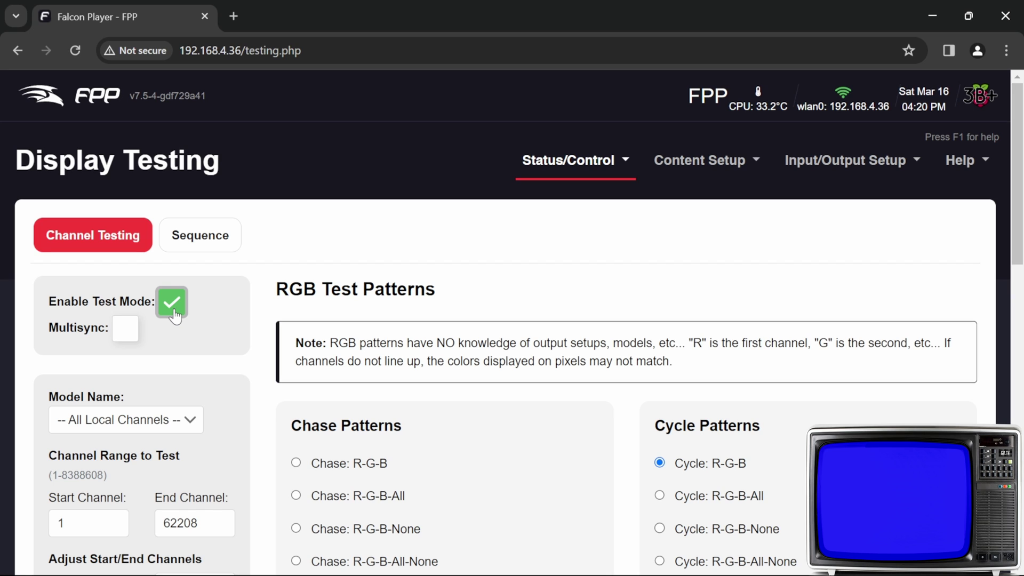
pyautogui.click(173, 314)
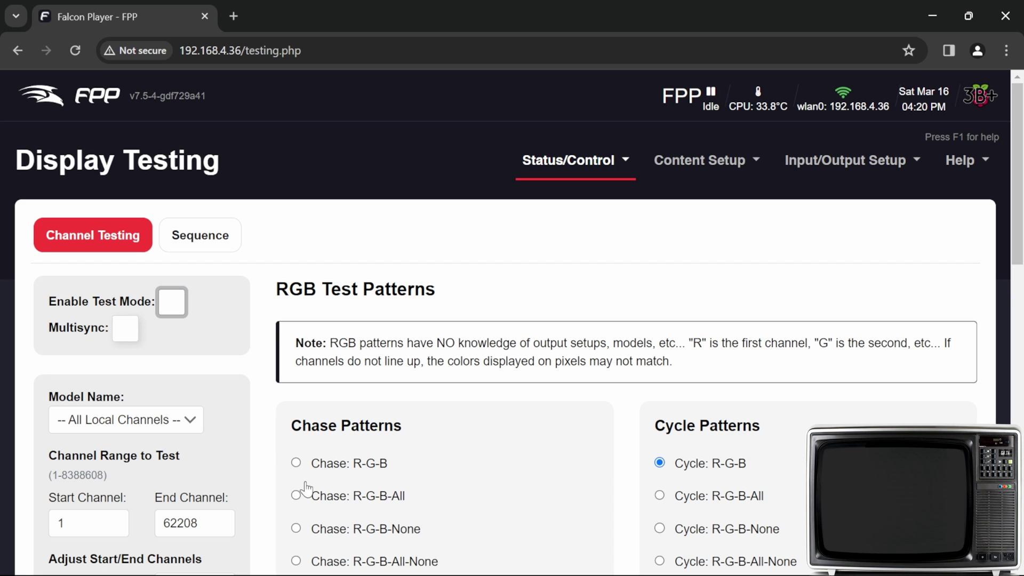
pyautogui.click(296, 463)
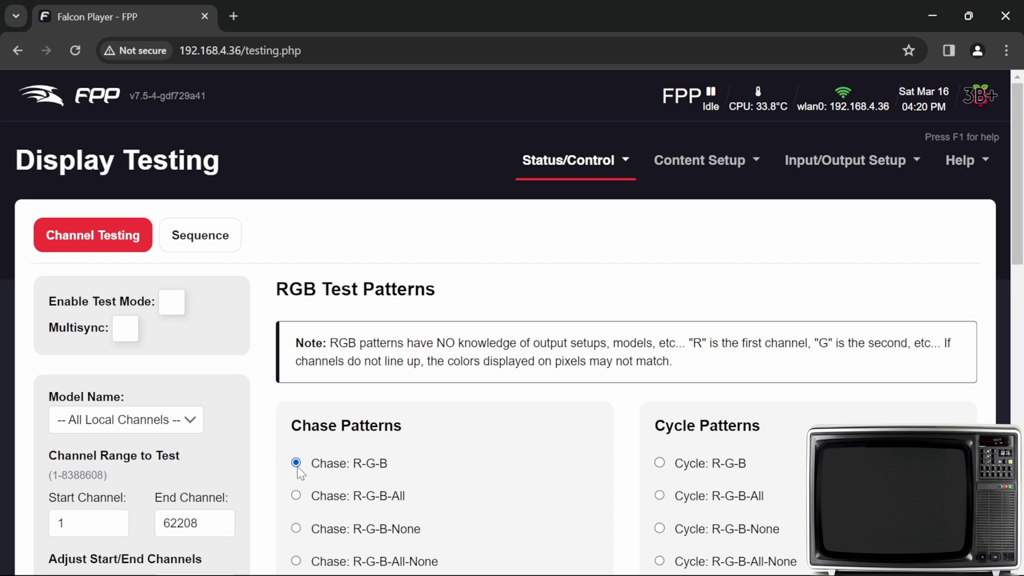
pyautogui.click(174, 304)
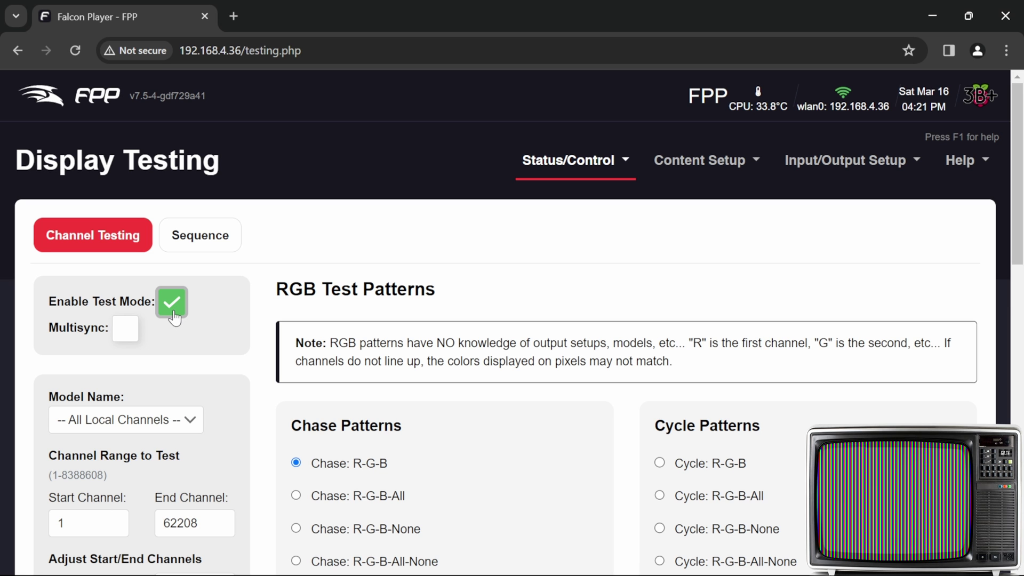
pyautogui.click(173, 313)
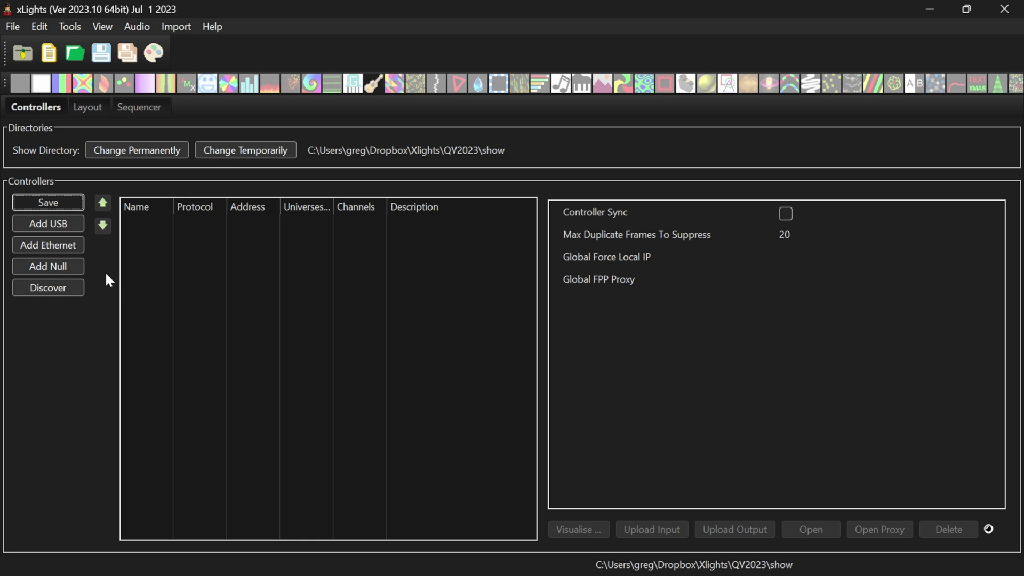
# - Add an Ethernet controller with IP 192.168.4.36 and rename it FPP
pyautogui.click(42, 248)
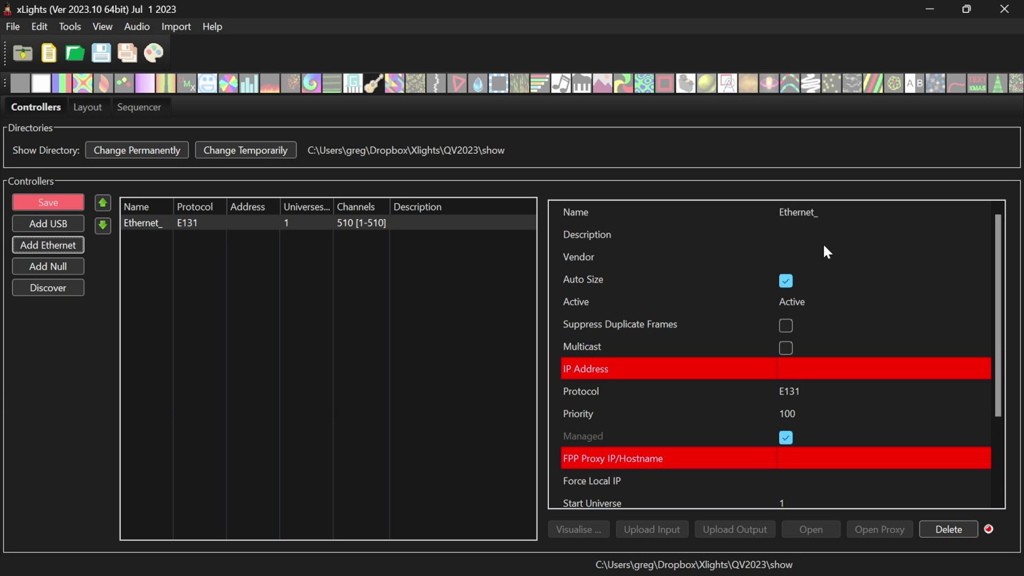
pyautogui.click(810, 367)
pyautogui.write('192.16')
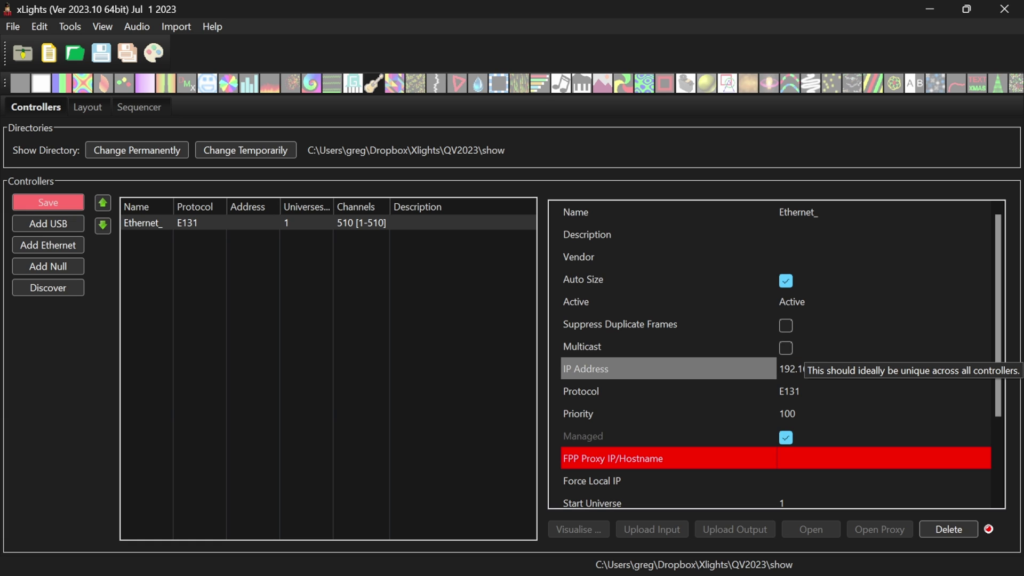
pyautogui.write('8.4.36')
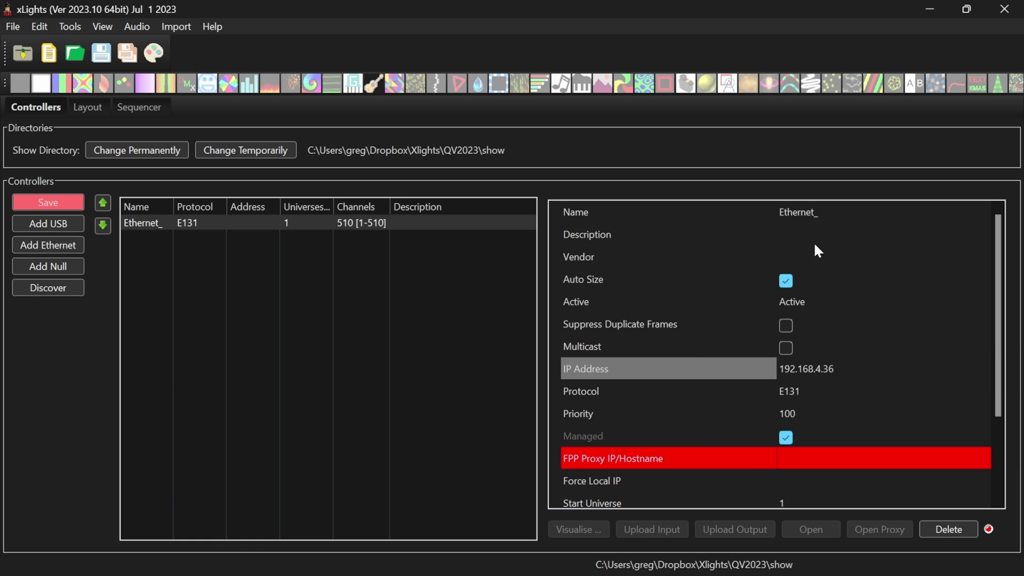
pyautogui.click(823, 213)
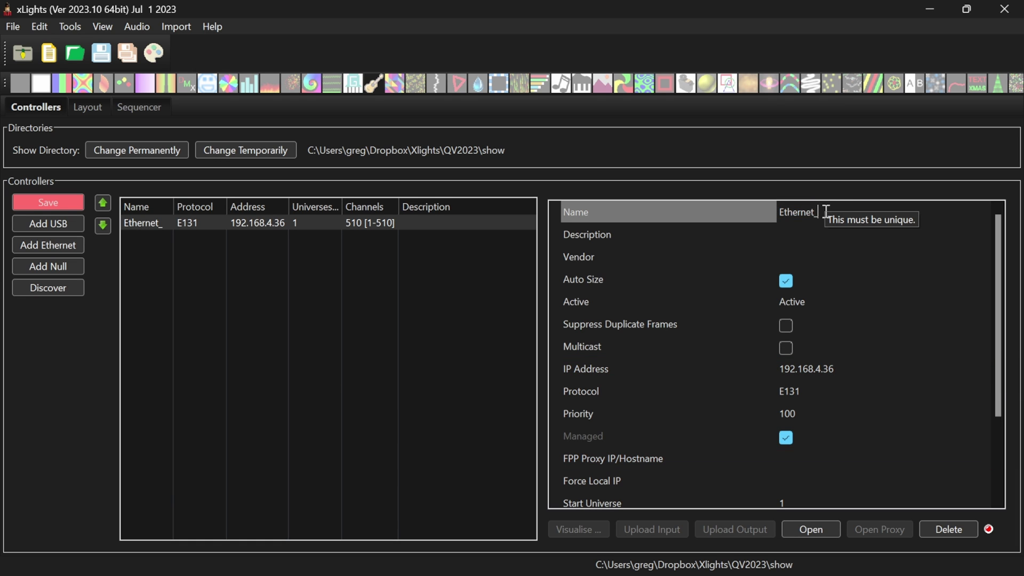
pyautogui.click(825, 211)
pyautogui.write('FPP')
pyautogui.press('Tab')
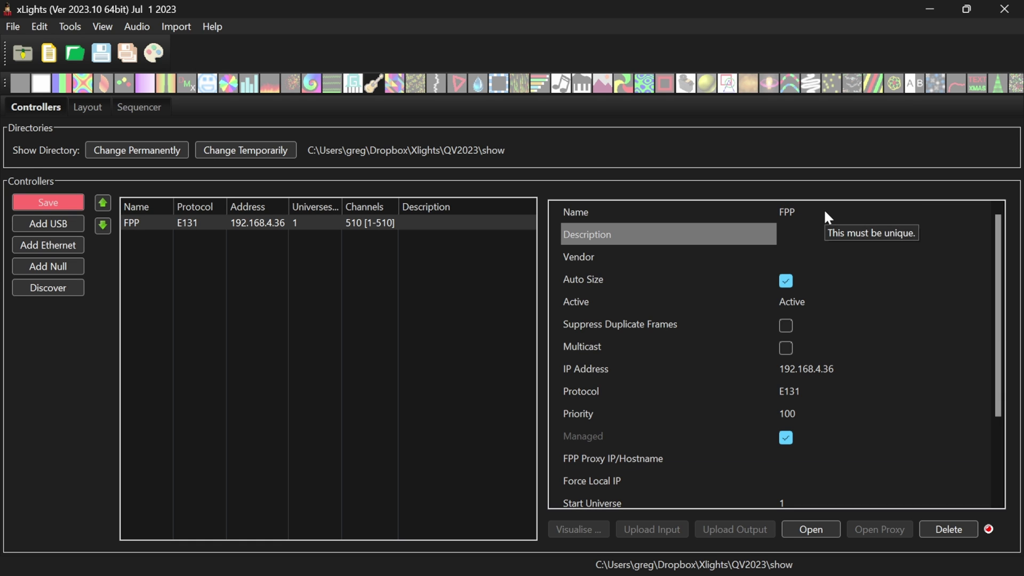
# - Set the controller's vendor to FPP and model to LED Panels, then save
pyautogui.click(792, 253)
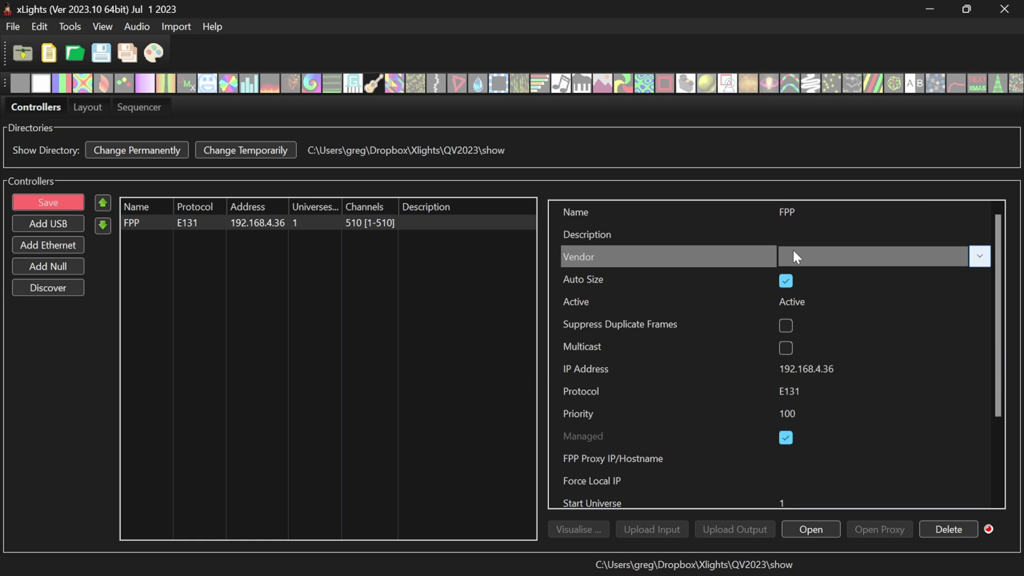
pyautogui.click(793, 254)
pyautogui.click(807, 385)
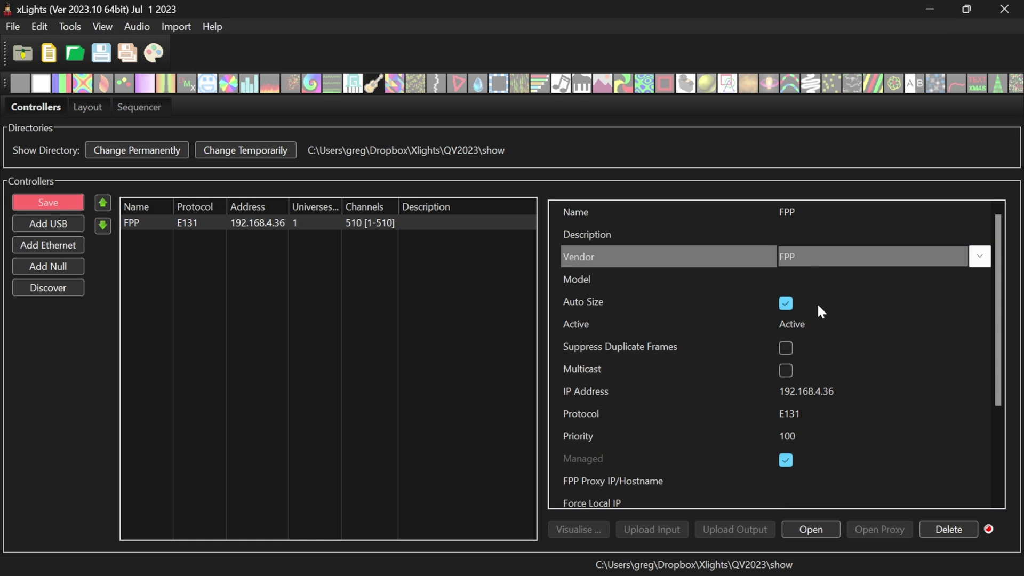
pyautogui.click(816, 278)
pyautogui.click(815, 273)
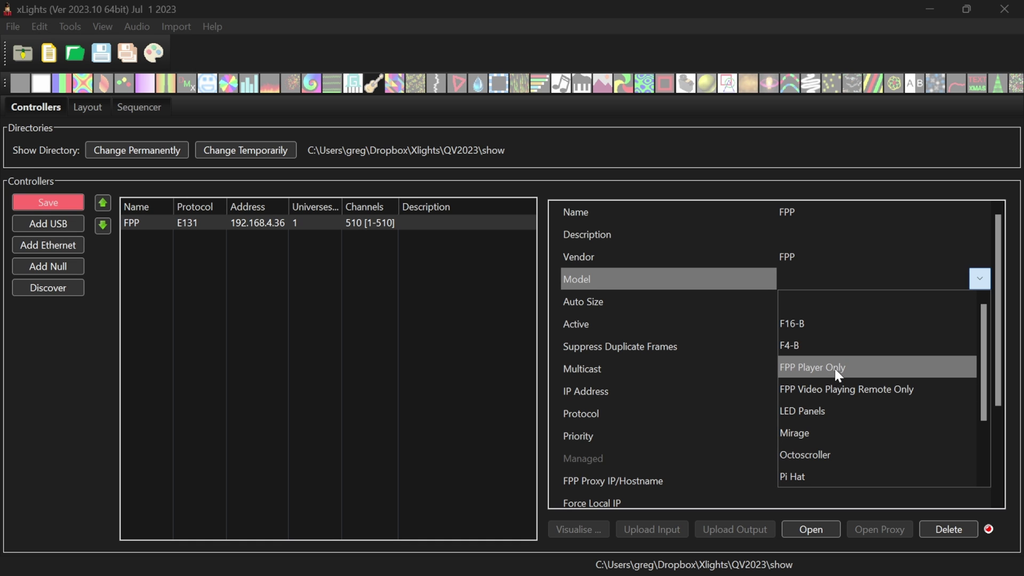
pyautogui.click(827, 409)
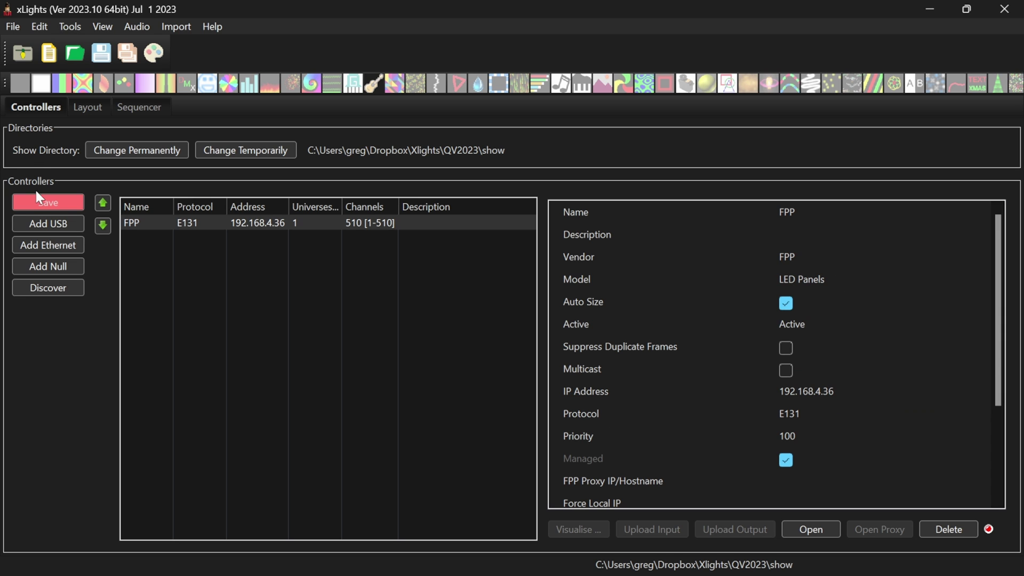
pyautogui.click(45, 205)
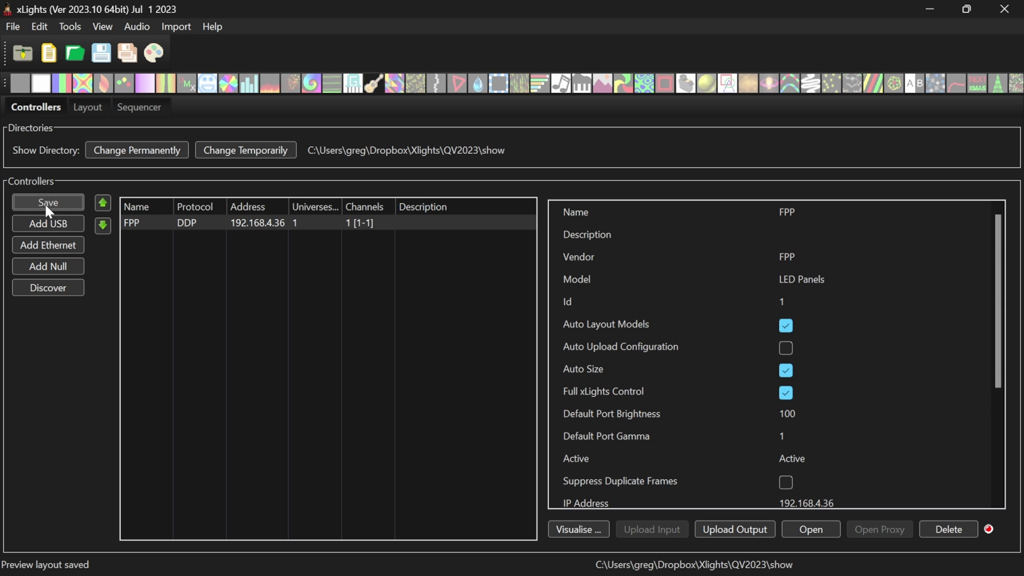
pyautogui.scroll(-1, 824, 403)
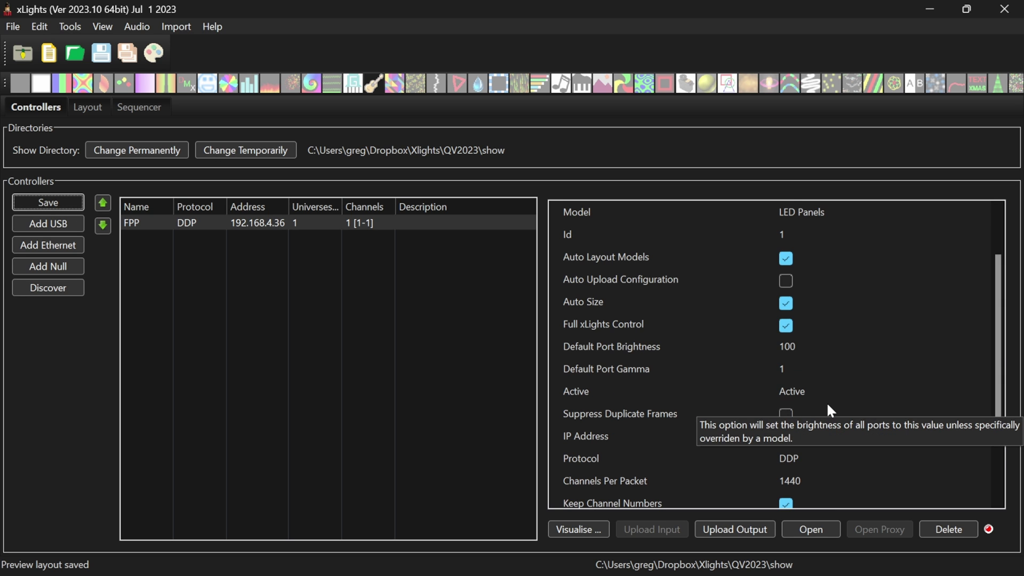
pyautogui.scroll(-1, 864, 304)
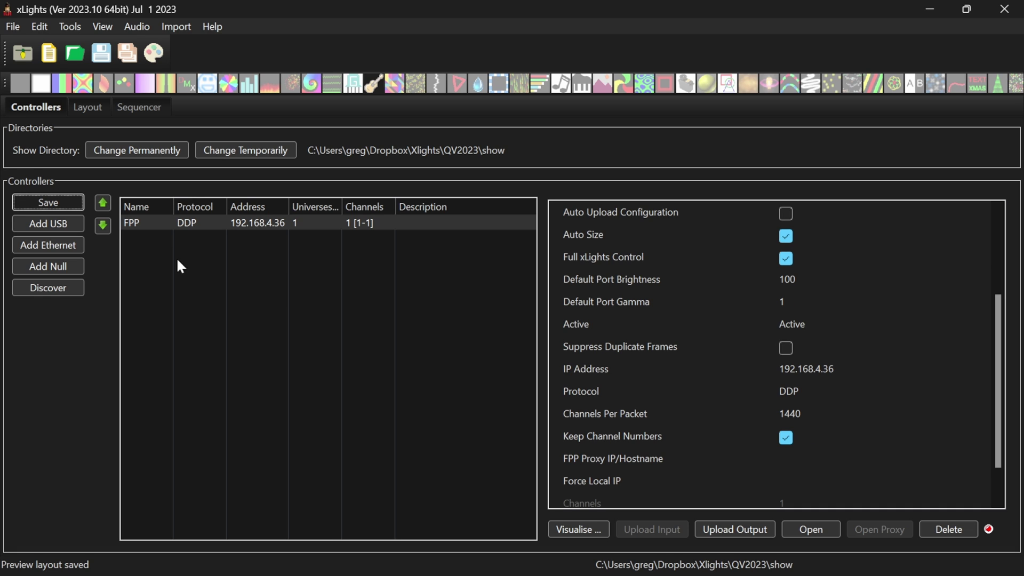
# - Draw a Matrix model across the Layout preview canvas, giving 16 strings of 50 nodes
pyautogui.click(88, 109)
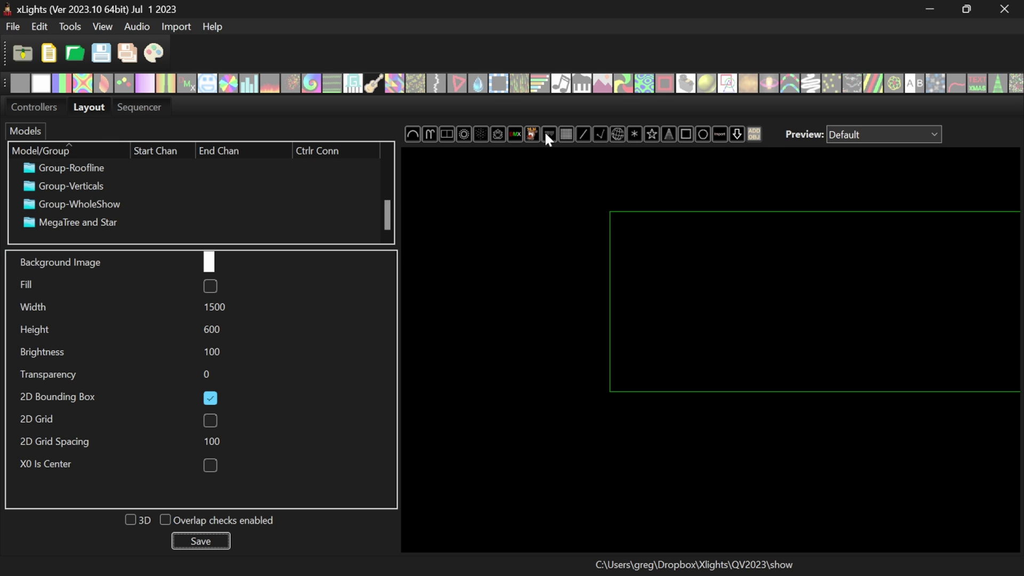
pyautogui.click(564, 132)
pyautogui.moveTo(473, 206); pyautogui.dragTo(910, 459)
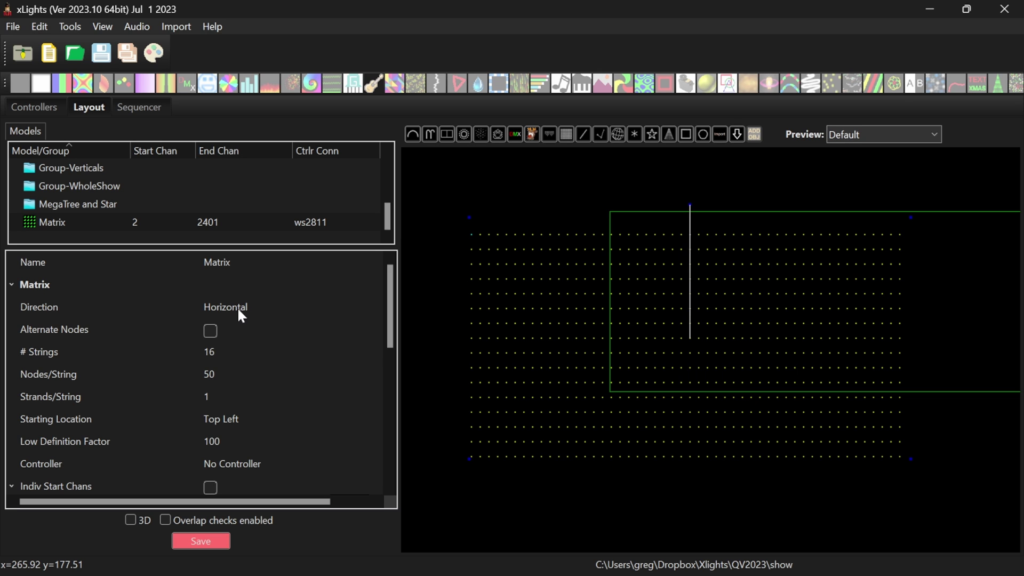
pyautogui.moveTo(239, 362)
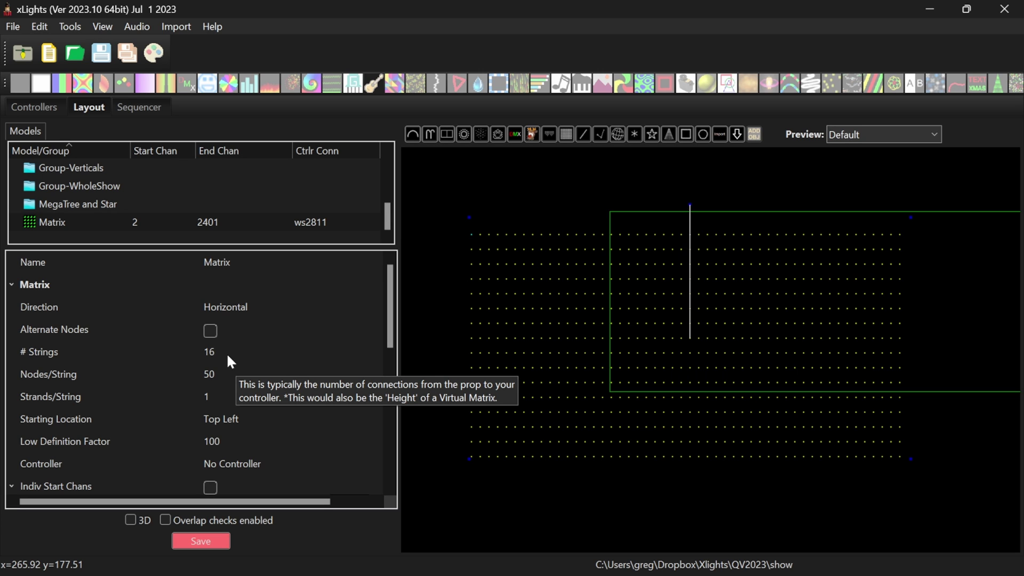
# - Set the Matrix to 108 strings and 192 nodes per string, then save the layout
pyautogui.click(228, 354)
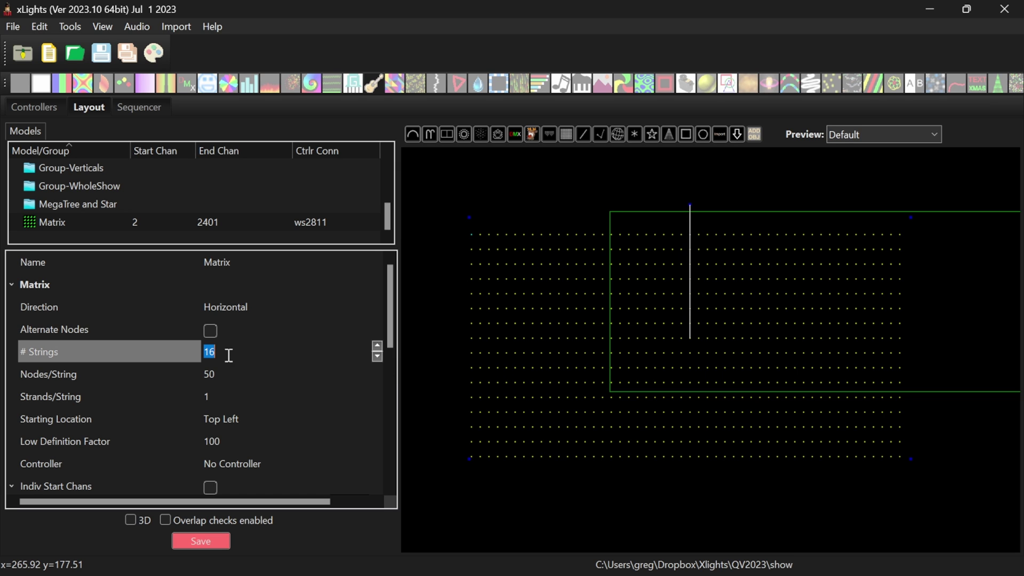
pyautogui.write('1')
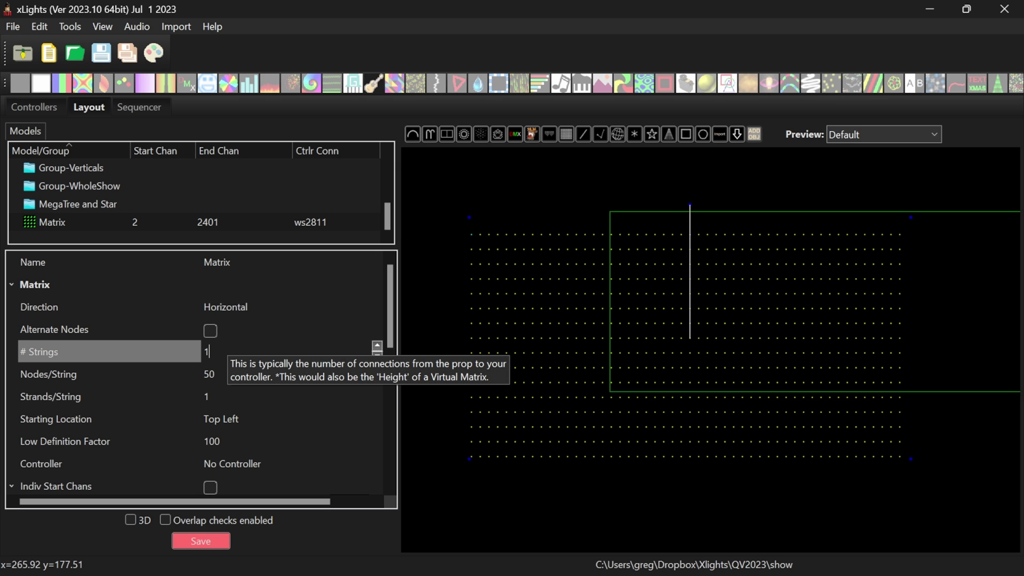
pyautogui.write('08')
pyautogui.click(233, 377)
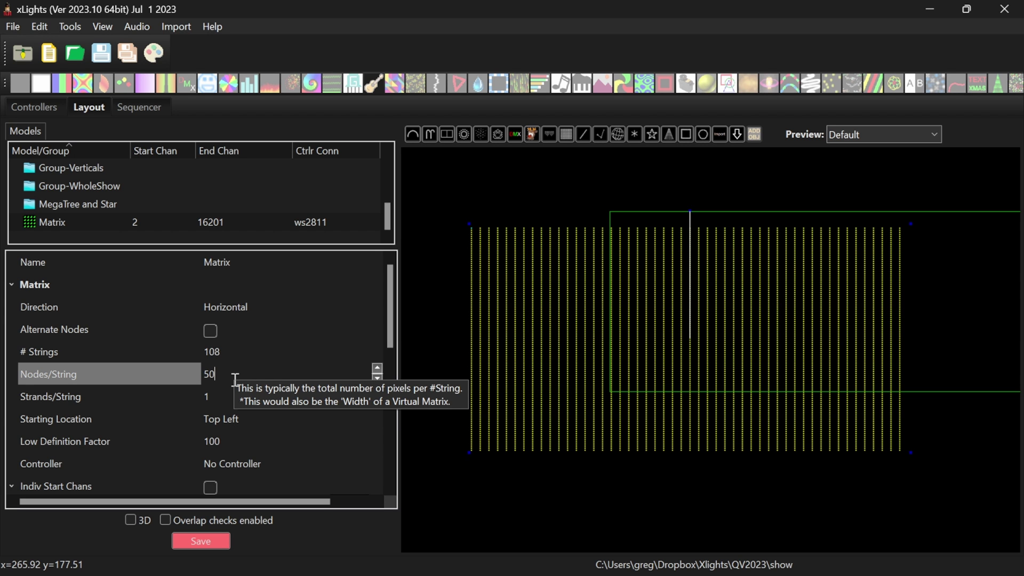
pyautogui.doubleClick(235, 380)
pyautogui.write('192')
pyautogui.press('Return')
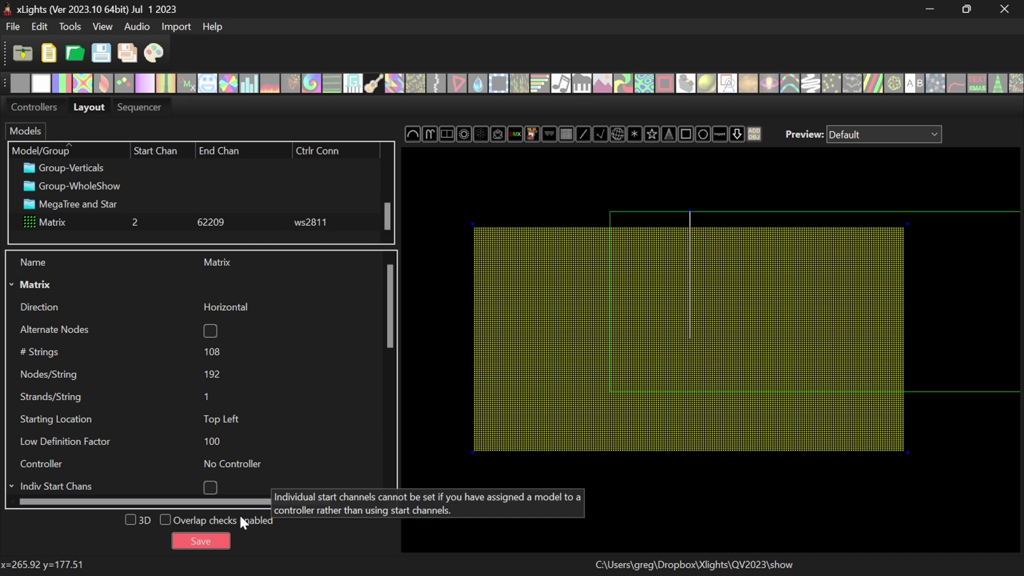
pyautogui.click(214, 544)
pyautogui.click(214, 543)
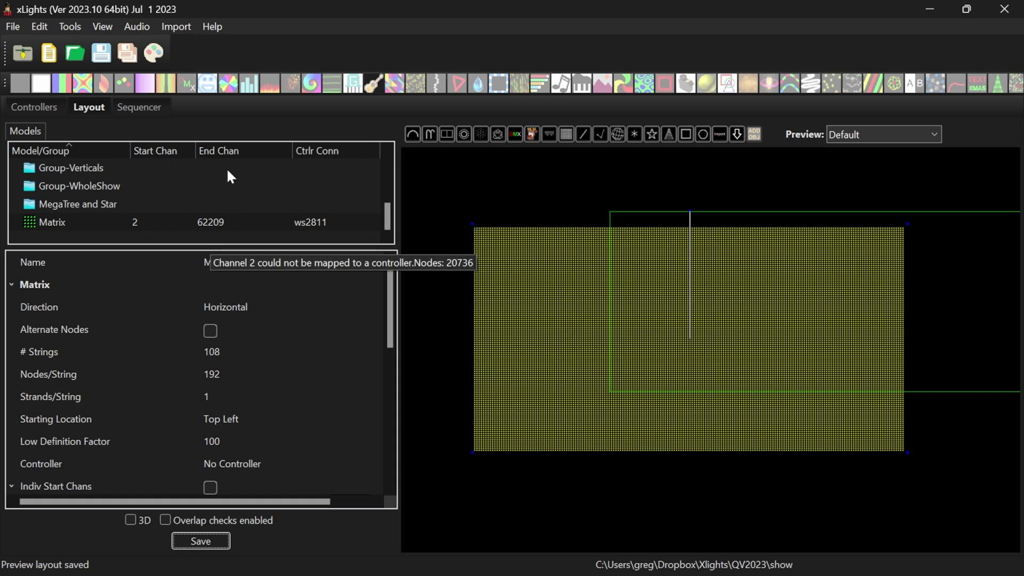
# - In the FPP controller's Visualiser, drop the Matrix onto LED Panel 1, then save controllers
pyautogui.click(40, 107)
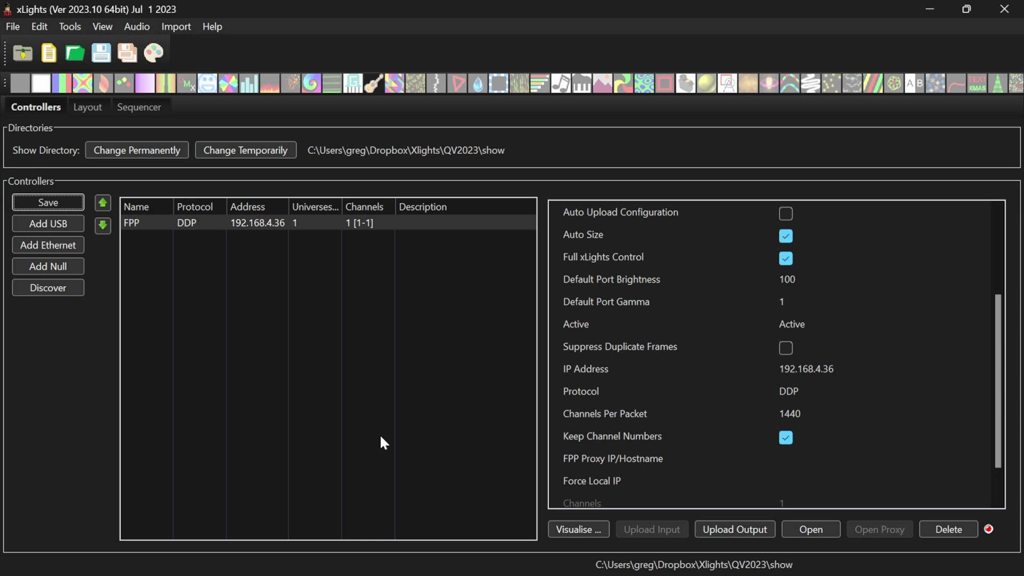
pyautogui.click(574, 529)
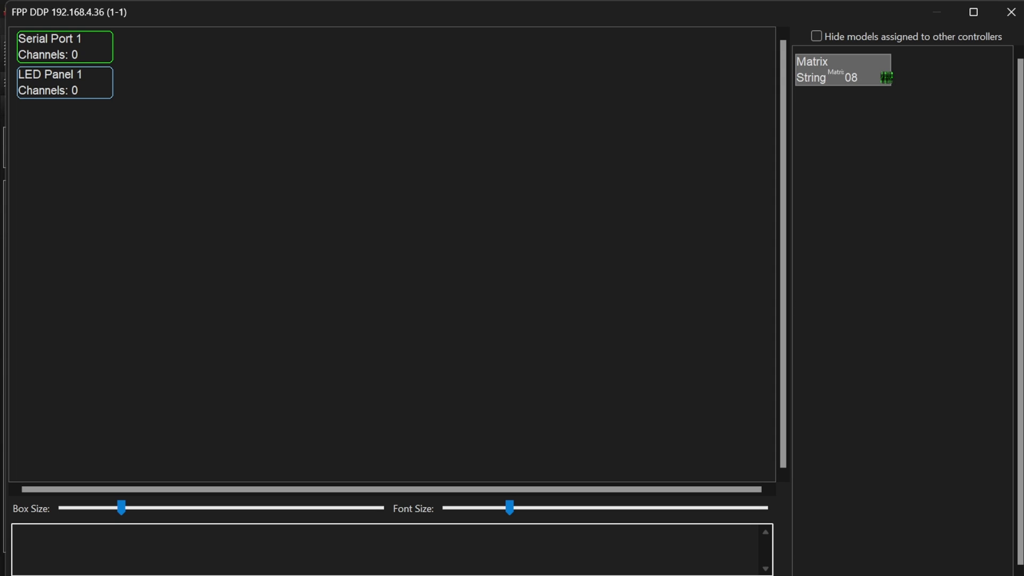
pyautogui.moveTo(827, 66); pyautogui.dragTo(305, 95)
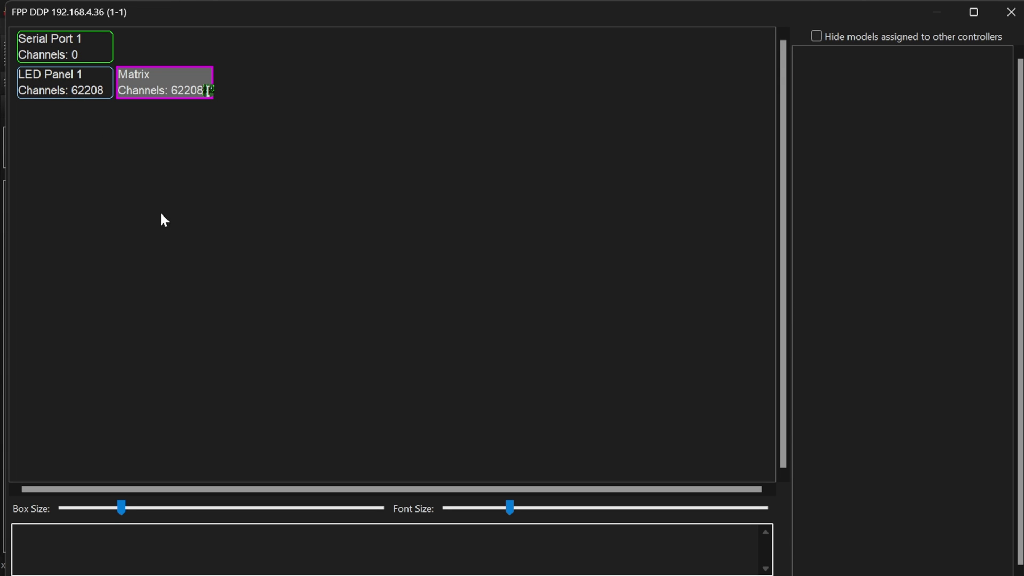
pyautogui.click(1012, 12)
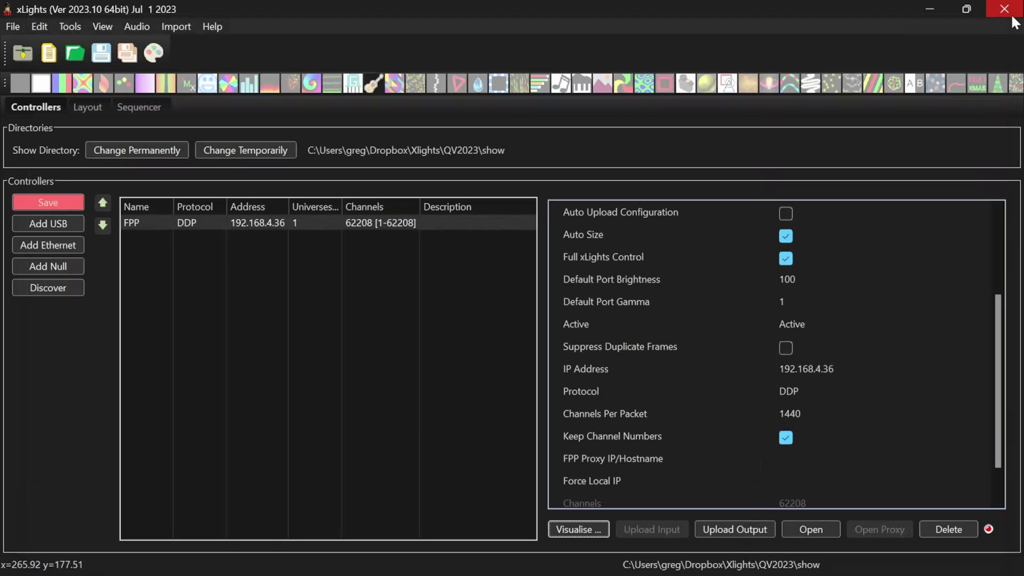
pyautogui.click(45, 206)
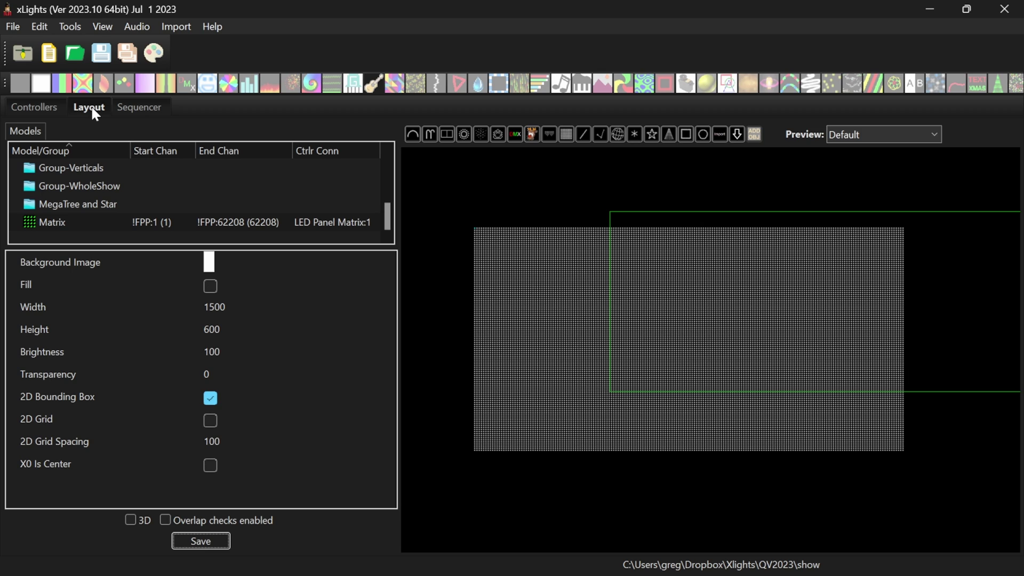
# - Start a 40fps Animation sequence with Quick Start and drop a Butterfly effect on the Matrix row
pyautogui.click(14, 26)
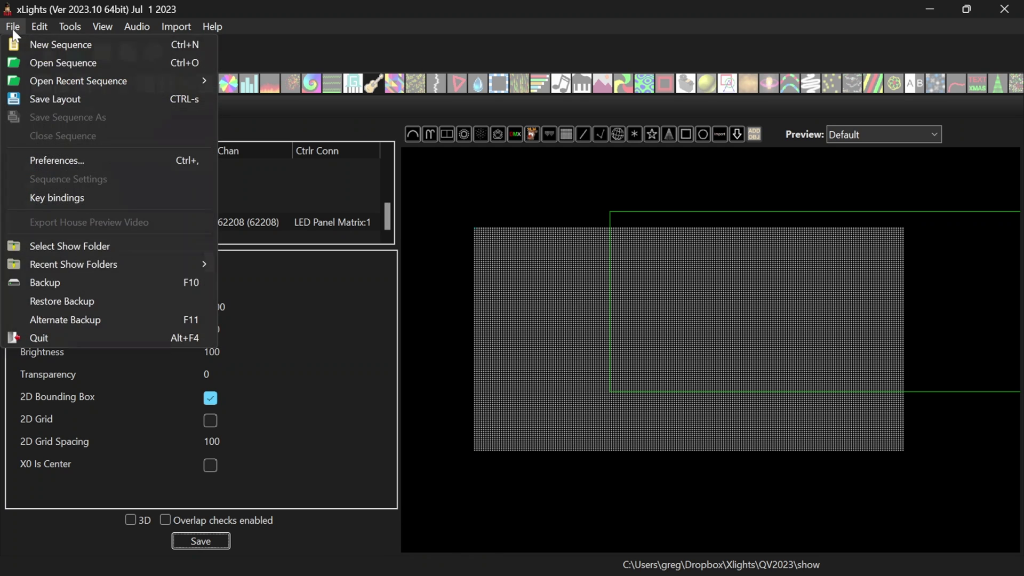
pyautogui.click(48, 45)
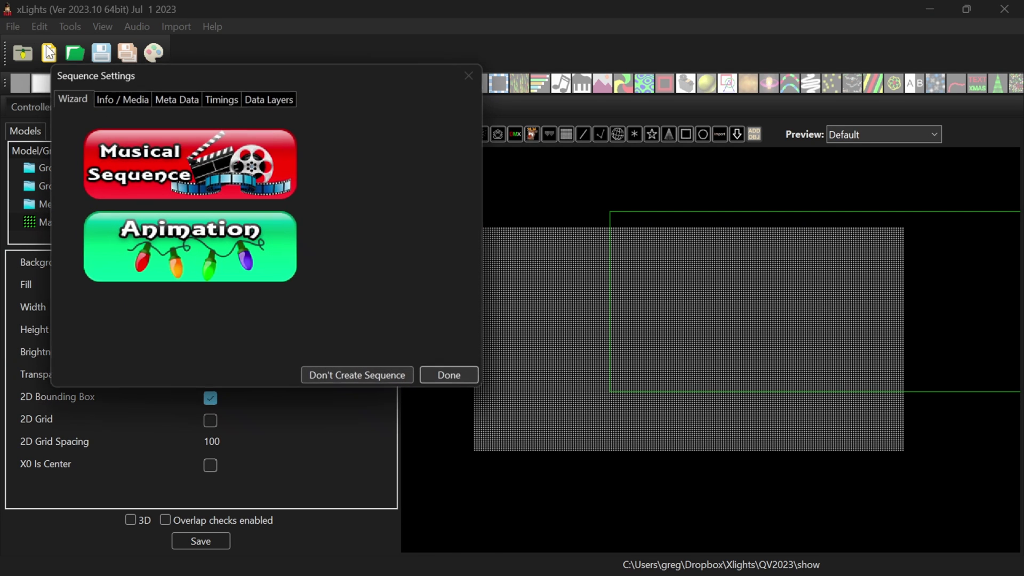
pyautogui.click(209, 261)
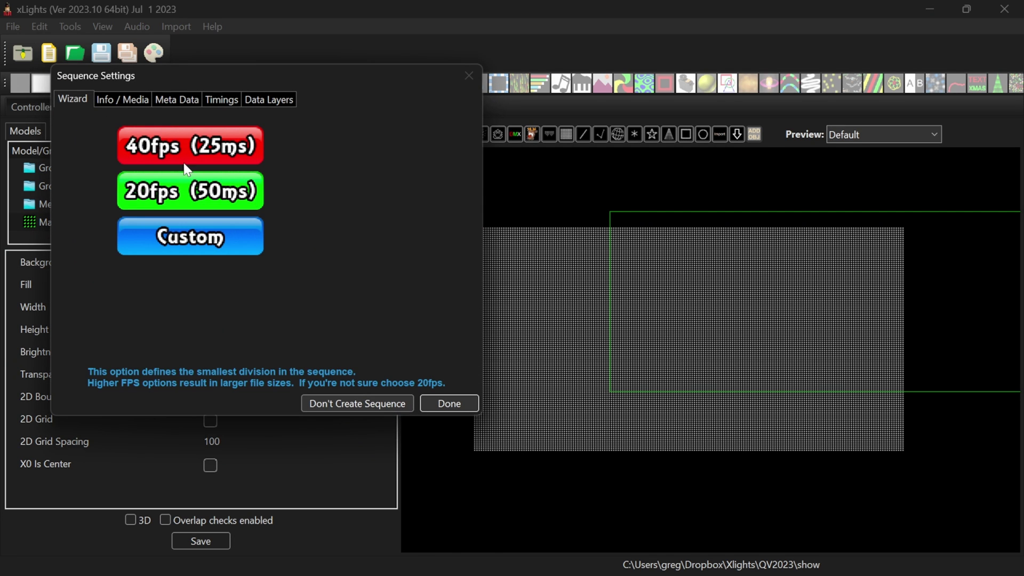
pyautogui.click(178, 140)
pyautogui.click(212, 228)
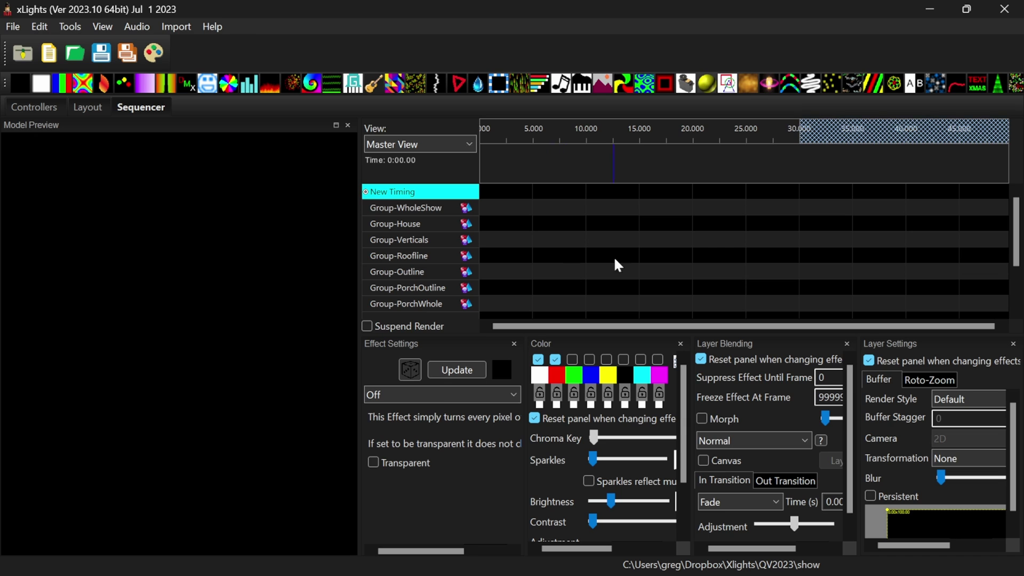
pyautogui.moveTo(1018, 230); pyautogui.dragTo(1019, 270)
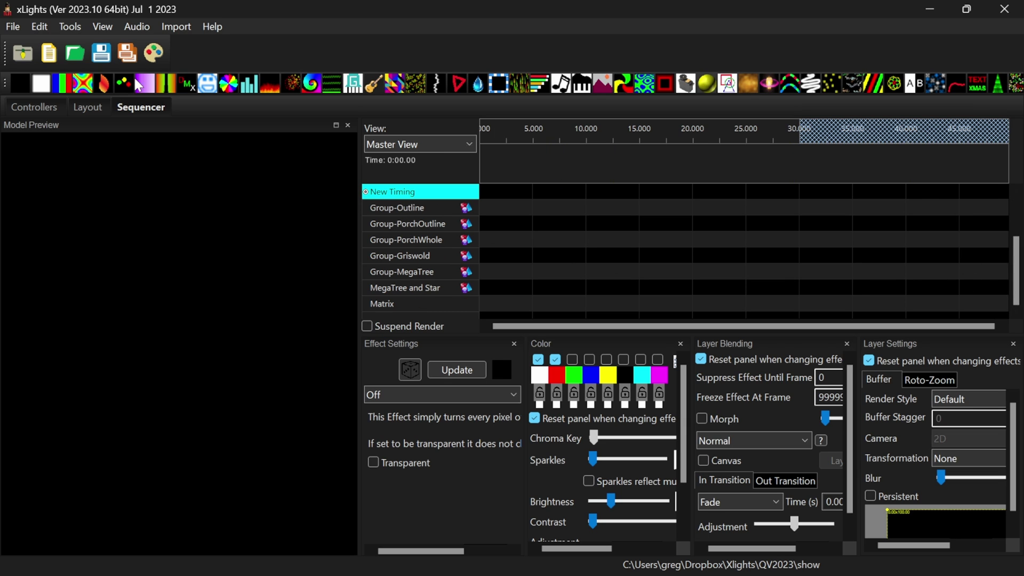
pyautogui.moveTo(83, 83); pyautogui.dragTo(798, 293)
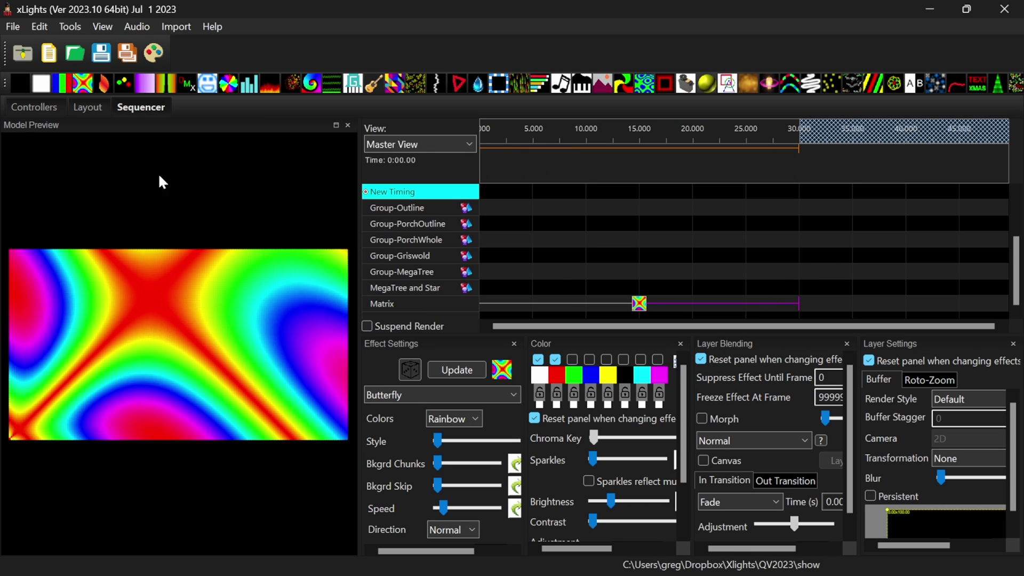
# - Save the sequence over aaaaaaaa, render all effects, and save it again
pyautogui.click(101, 53)
pyautogui.scroll(-5, 314, 377)
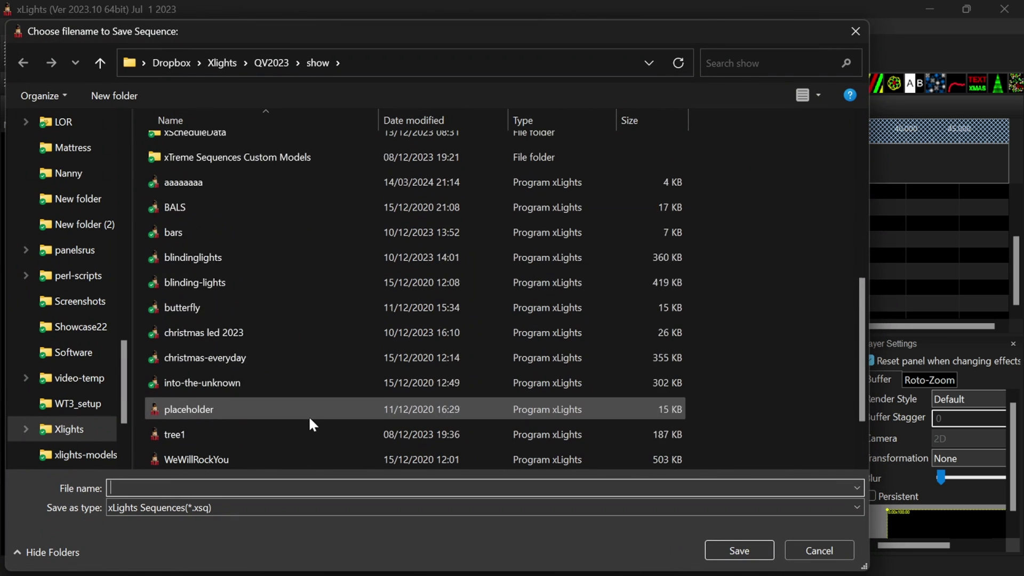
pyautogui.scroll(2, 219, 147)
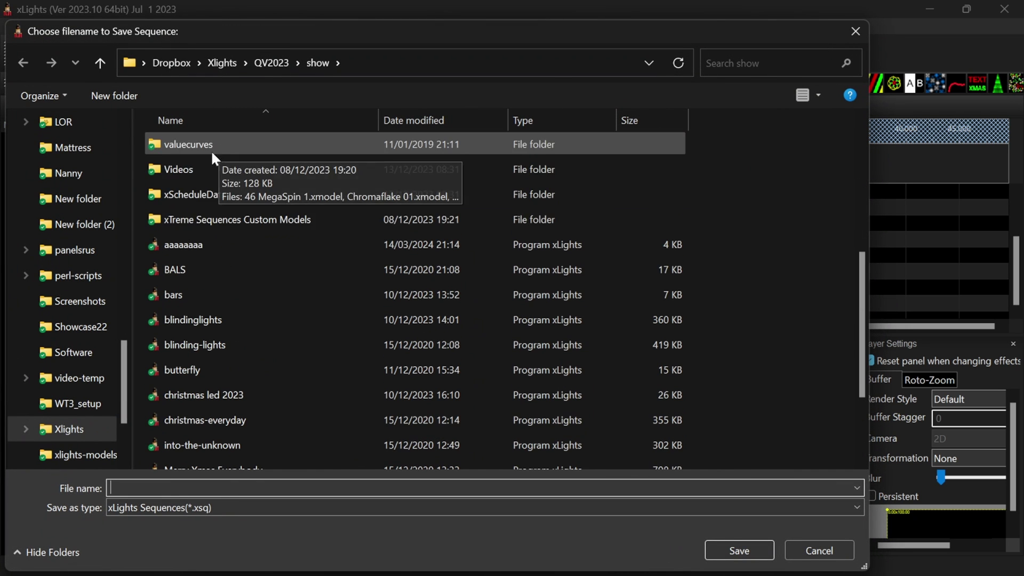
pyautogui.doubleClick(216, 237)
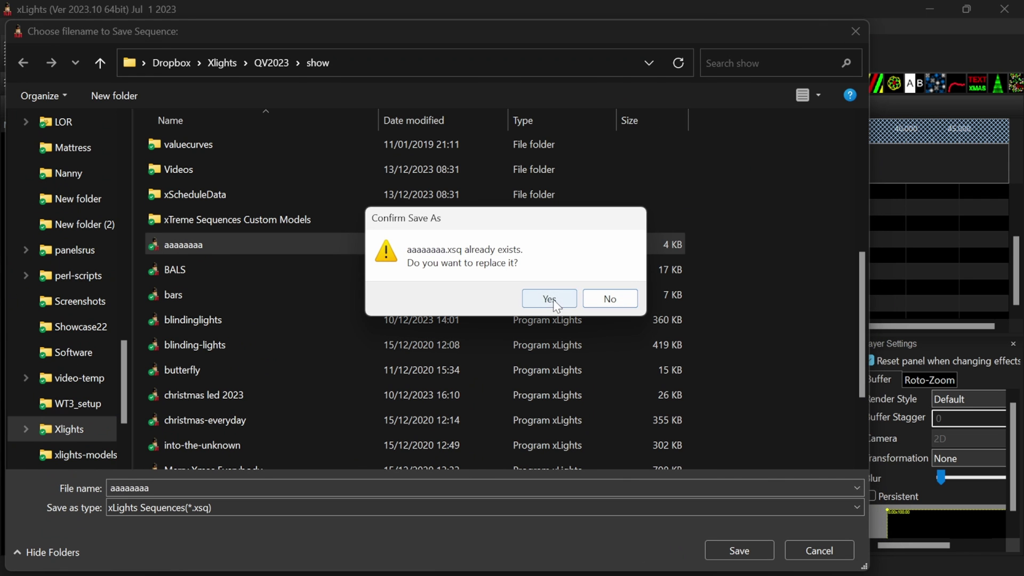
pyautogui.click(549, 298)
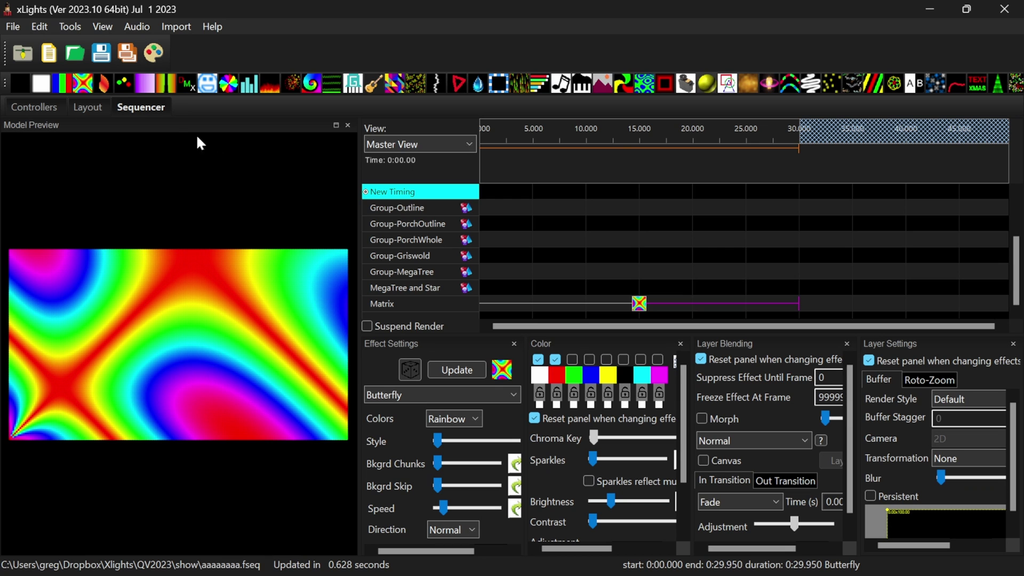
pyautogui.click(155, 52)
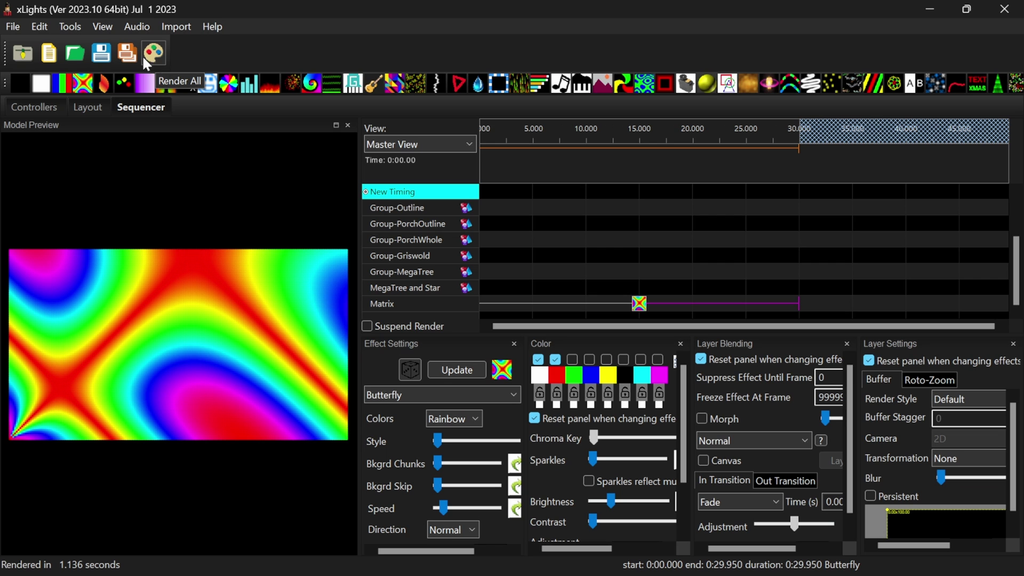
pyautogui.click(98, 55)
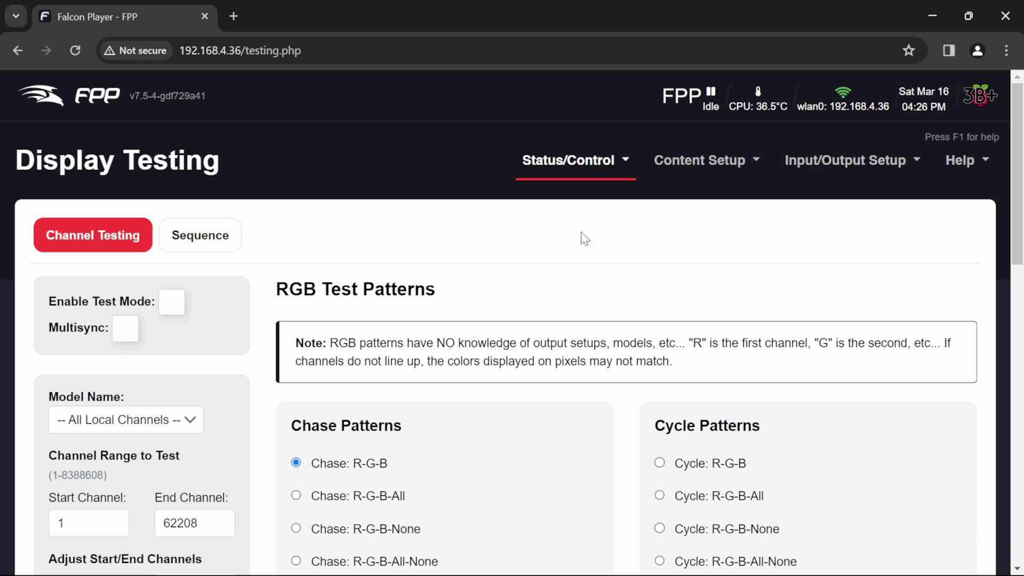
# - Turn on E1.31/ArtNet/DDP input on FPP's Channel Inputs page and save it
pyautogui.click(856, 163)
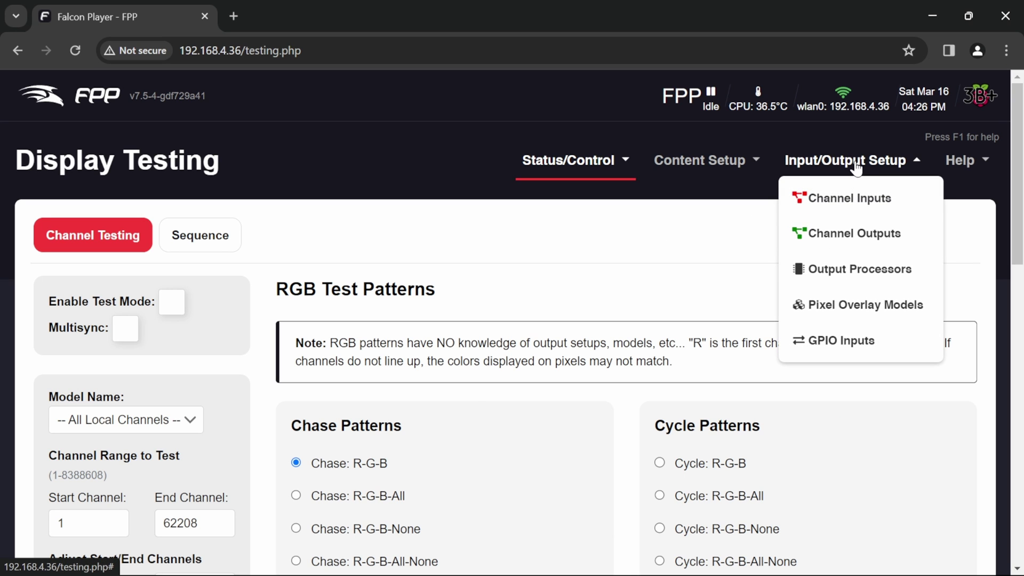
pyautogui.click(852, 198)
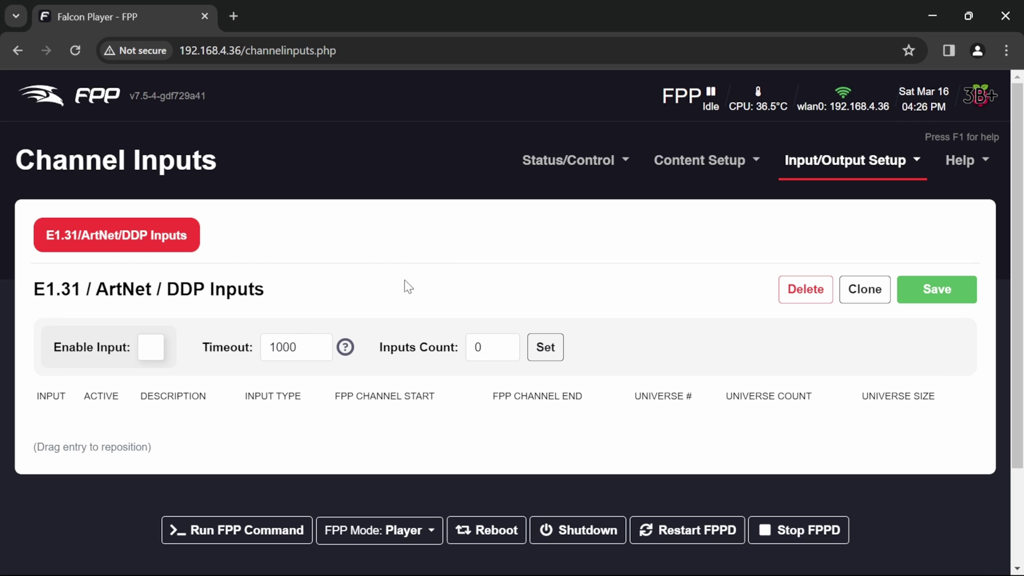
pyautogui.click(150, 362)
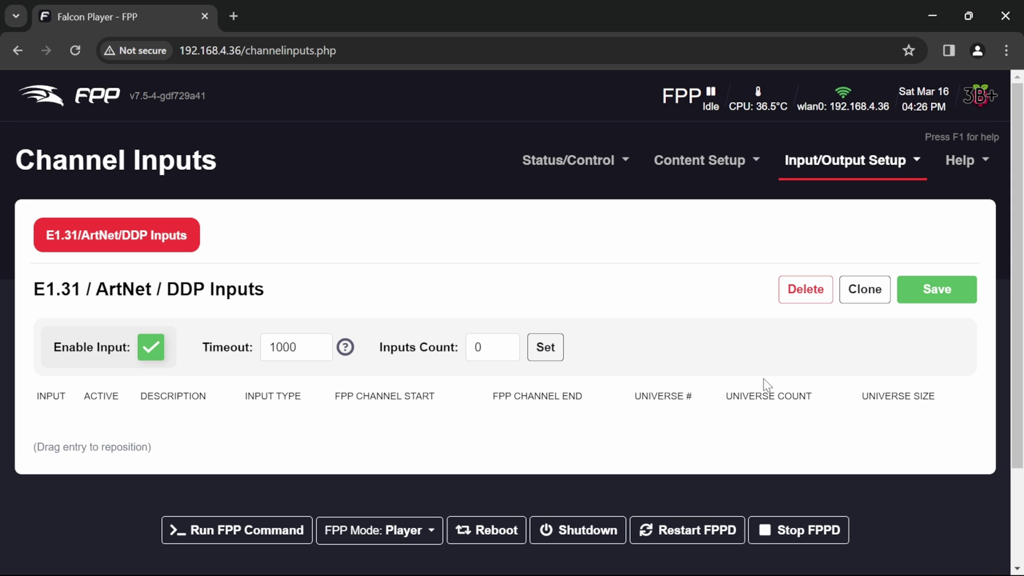
pyautogui.click(939, 289)
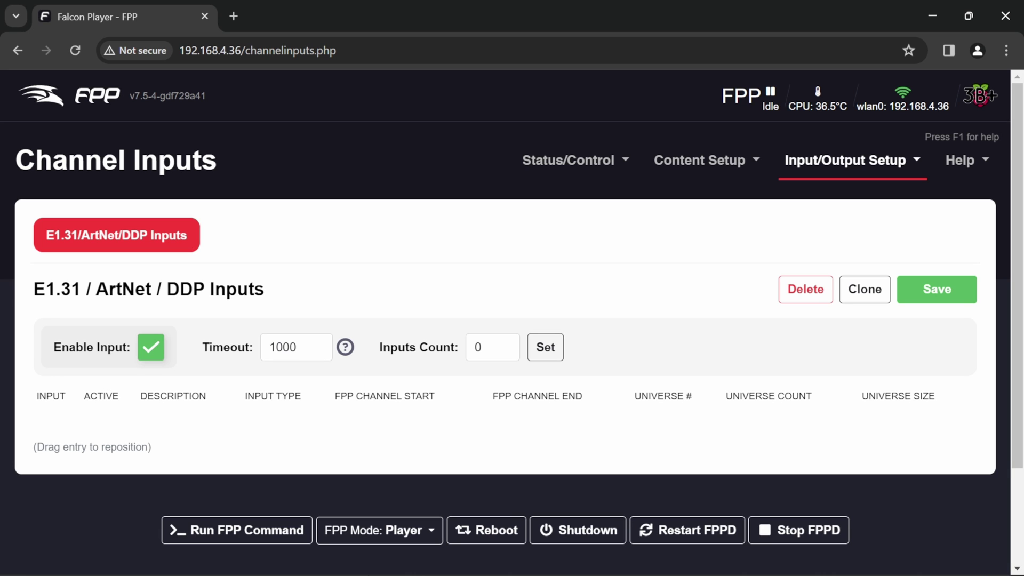
pyautogui.moveTo(524, 573)
pyautogui.moveTo(572, 575)
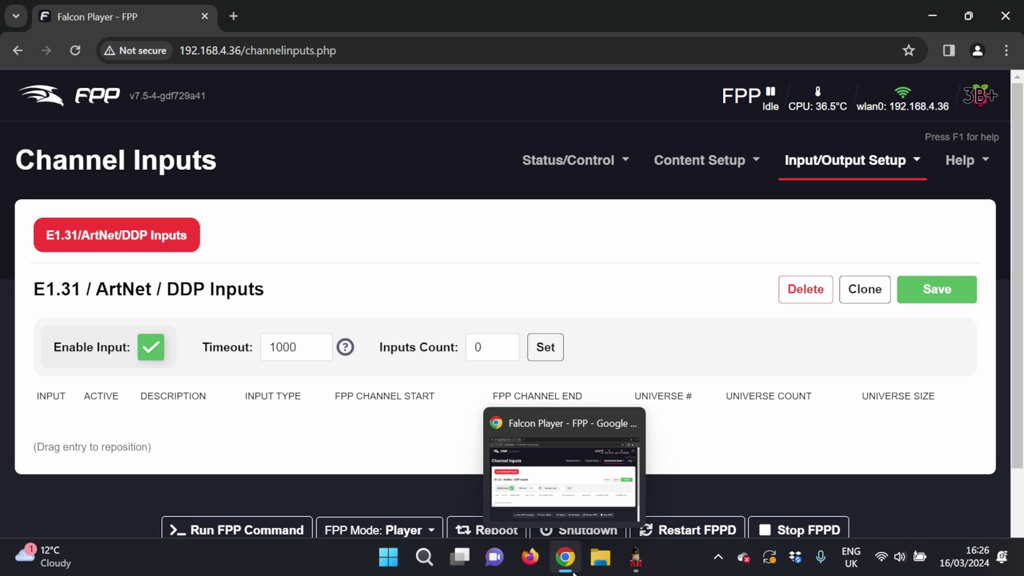
# - Back in xLights, turn on Output to Lights for the aaaaaaaa sequence
pyautogui.click(636, 557)
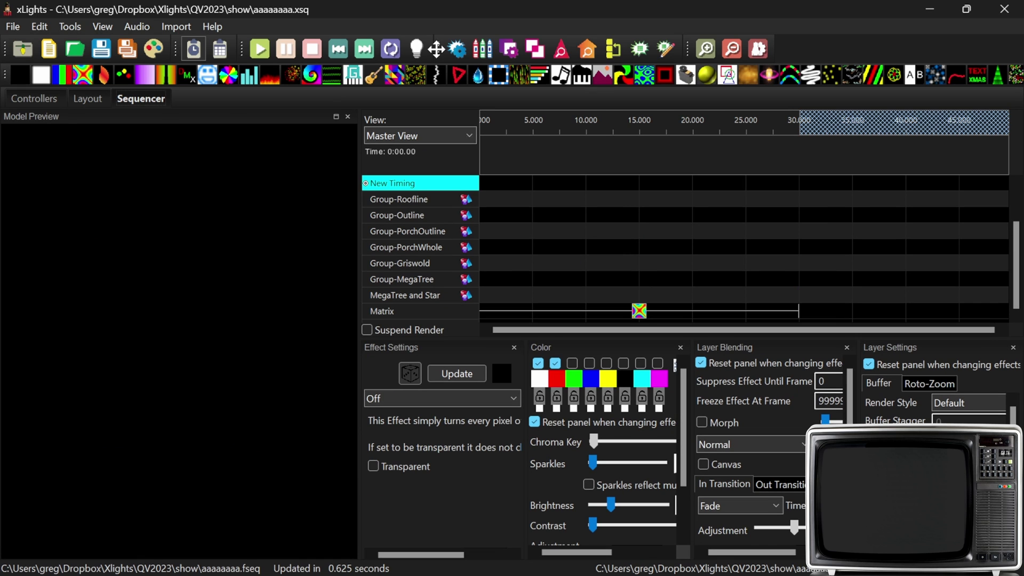
pyautogui.click(417, 49)
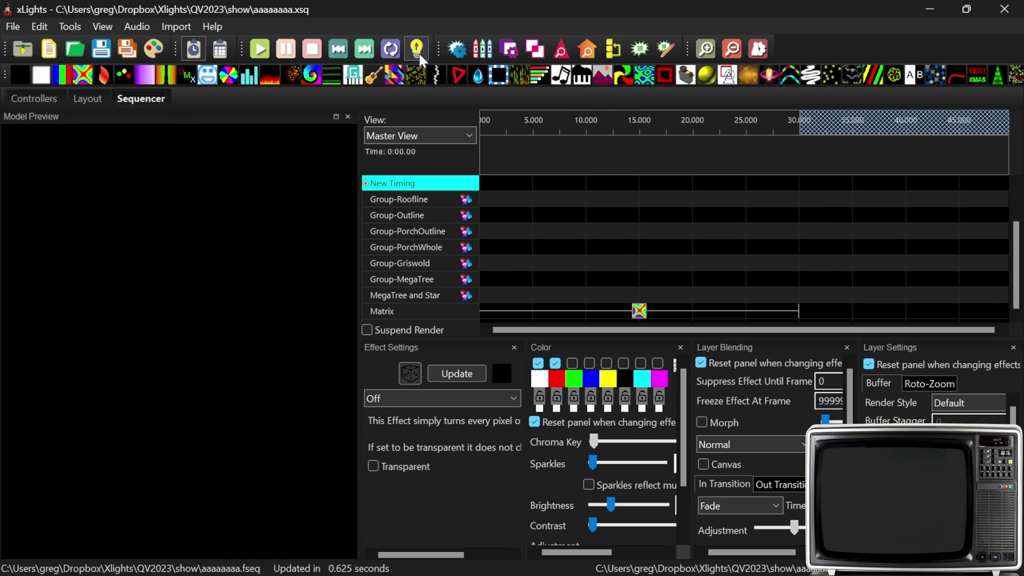